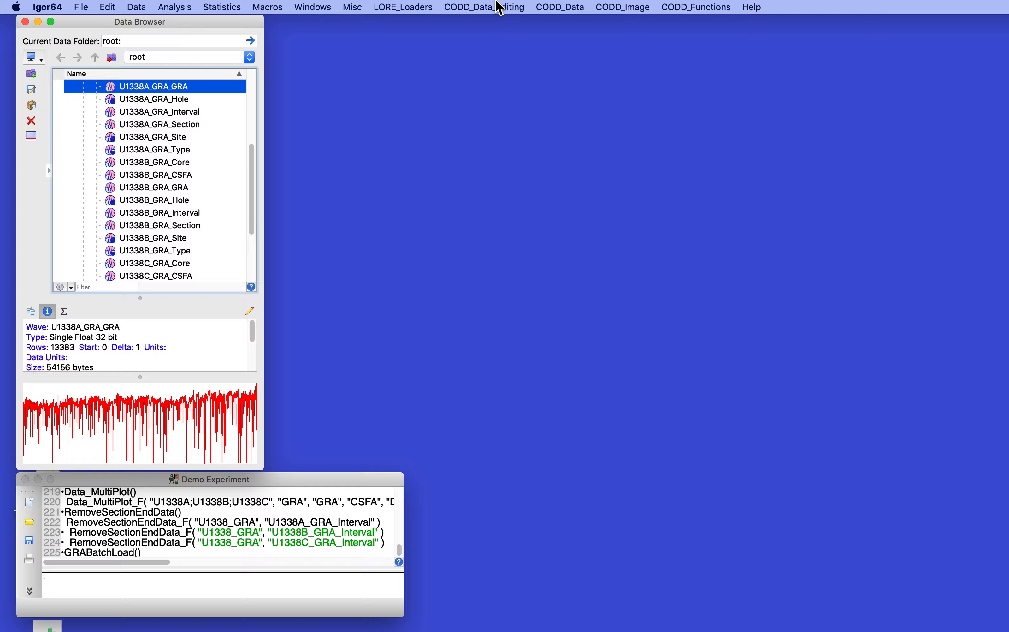
# - Create a new multi-axis Data_MultiPlot of GRA data against CSFA depth for holes U1338A, U1338B and U1338C, and reposition the graph
pyautogui.click(572, 6)
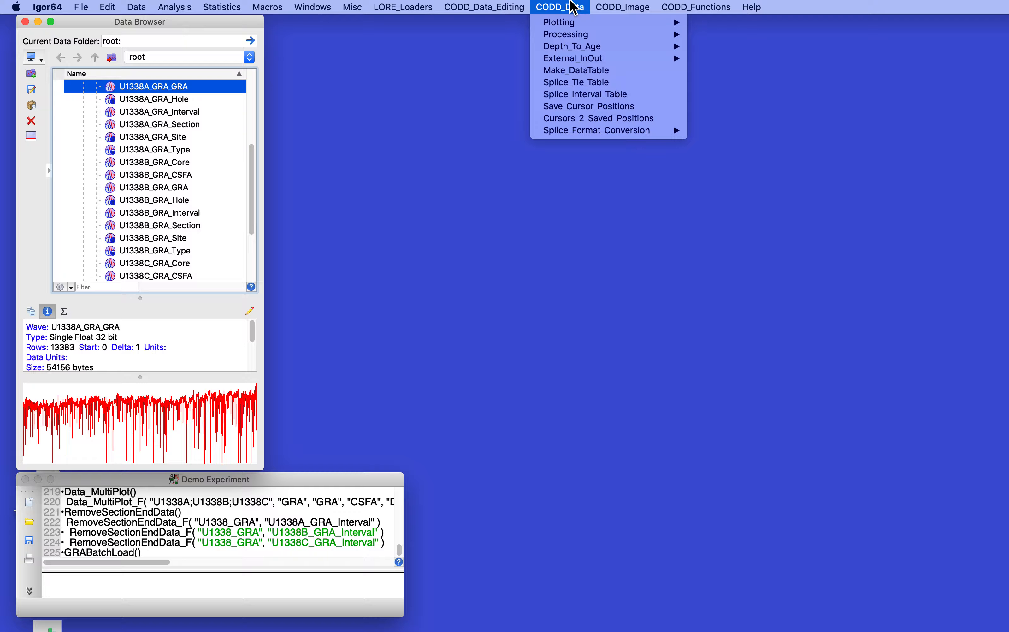
pyautogui.moveTo(568, 23)
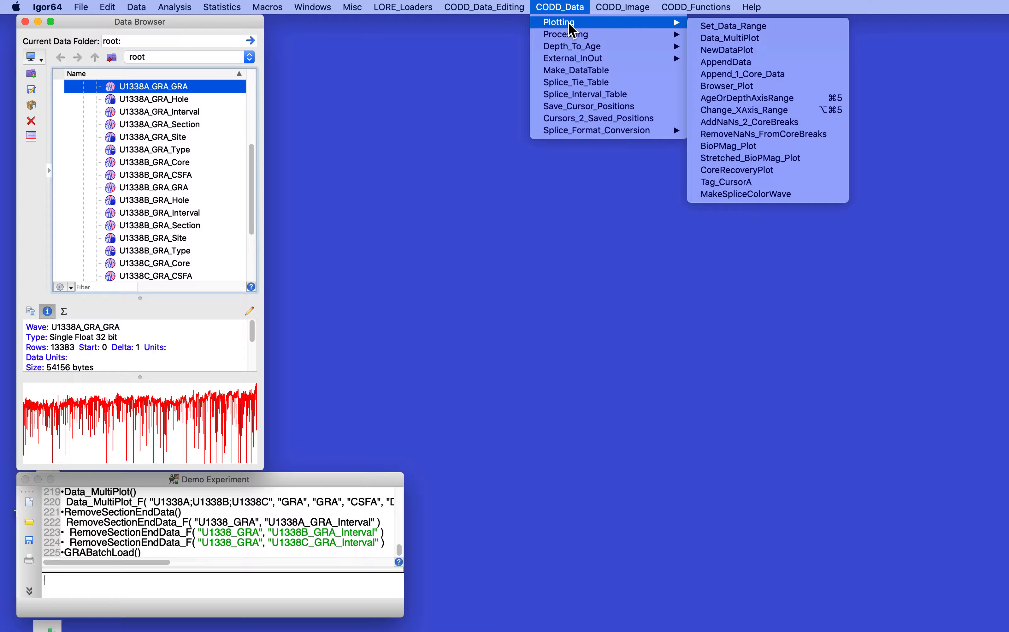
pyautogui.click(751, 38)
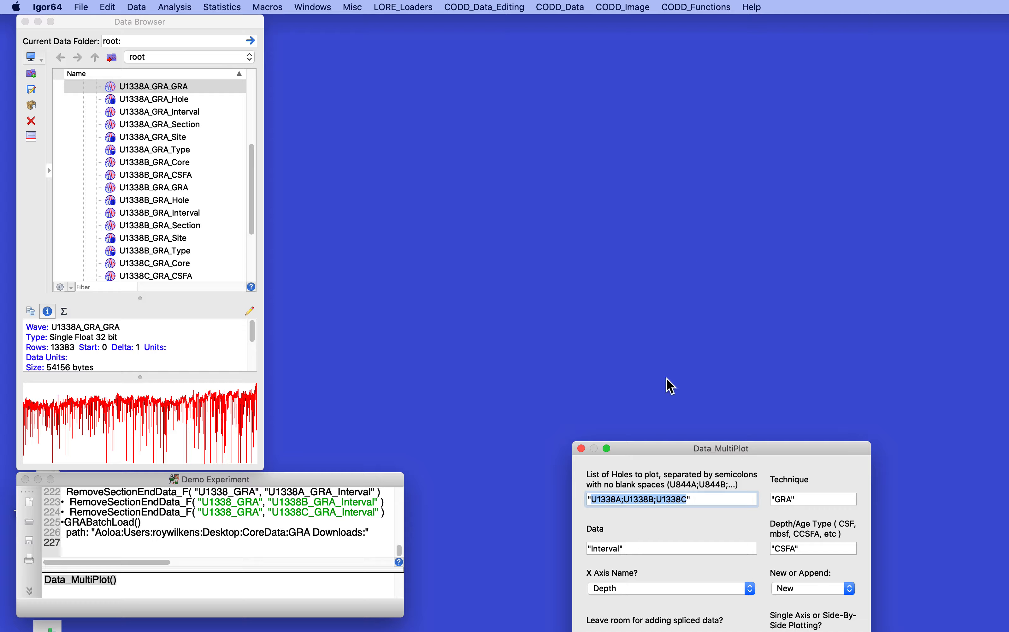
pyautogui.moveTo(652, 446); pyautogui.dragTo(456, 142)
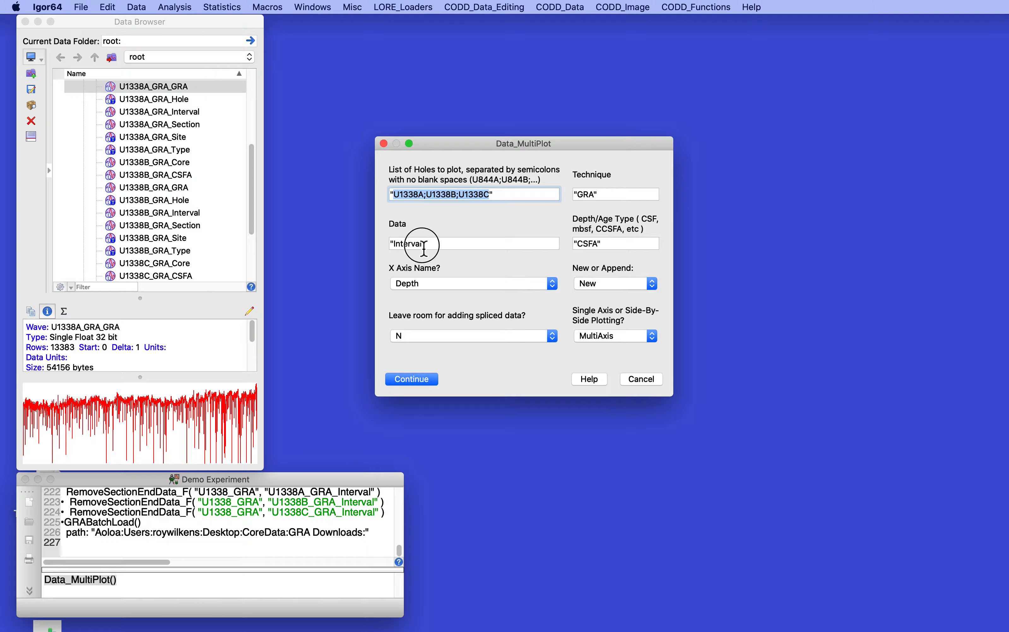
pyautogui.moveTo(424, 249); pyautogui.dragTo(396, 249)
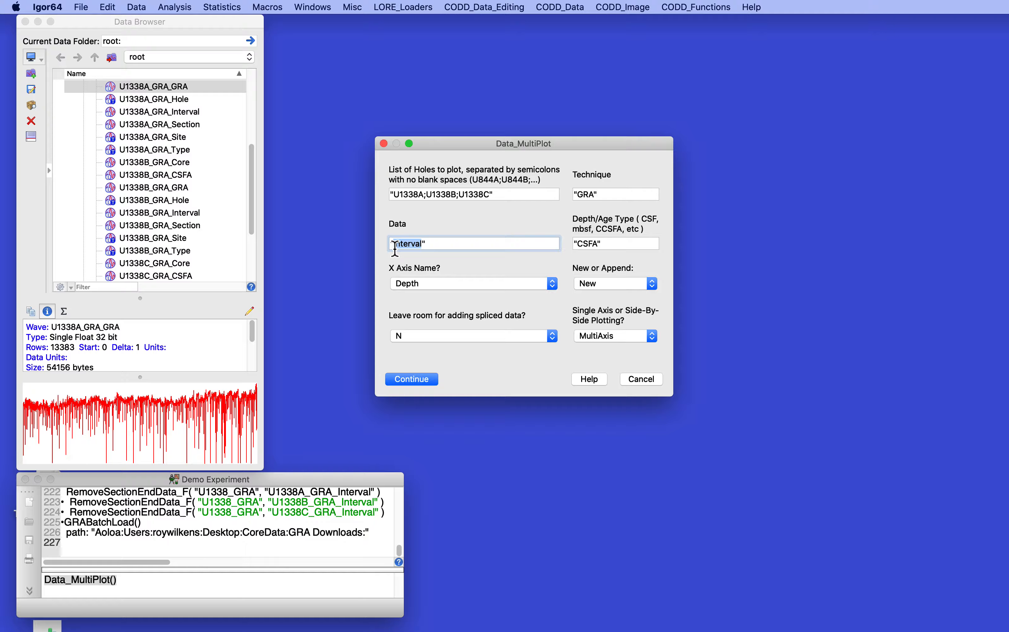
pyautogui.write('GRA')
pyautogui.click(613, 336)
pyautogui.click(613, 338)
pyautogui.click(417, 379)
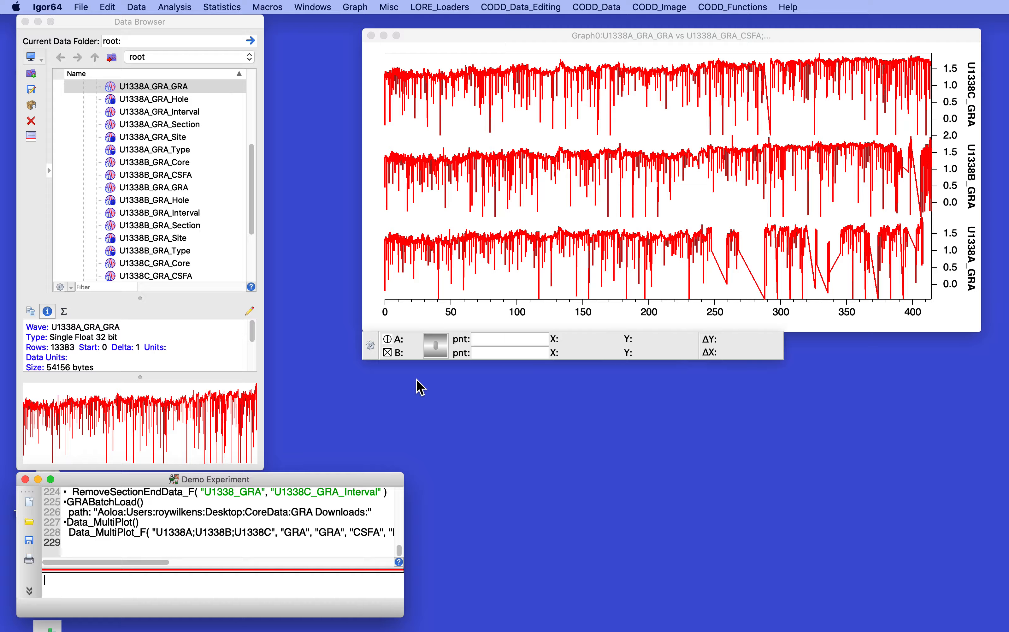
pyautogui.moveTo(630, 32); pyautogui.dragTo(553, 36)
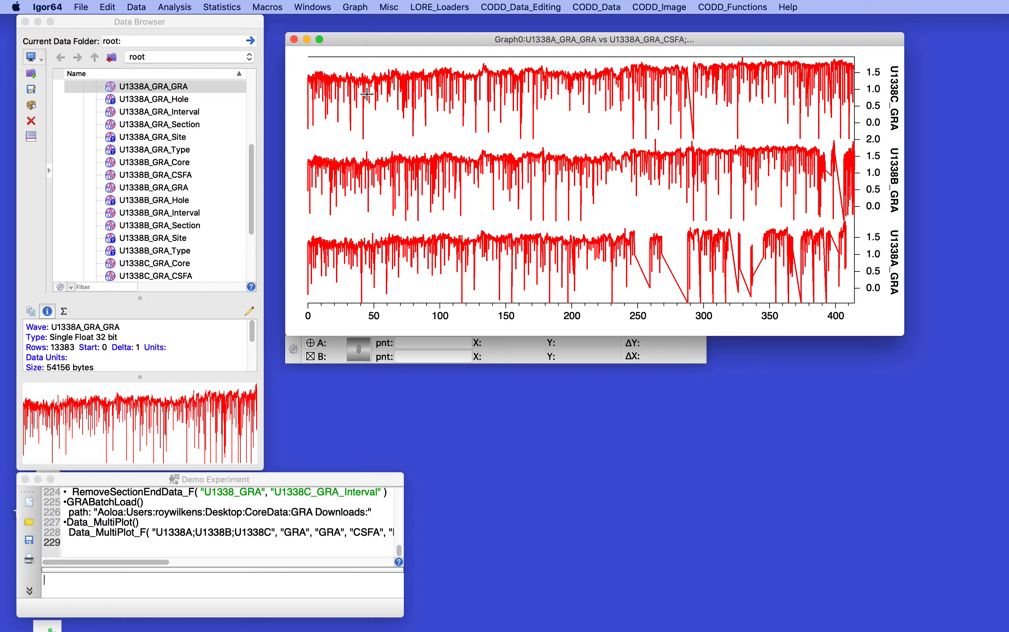
# - Run RemoveSectionEndData on the U1338_GRA data folder using the U1338A_GRA_Interval wave
pyautogui.click(529, 6)
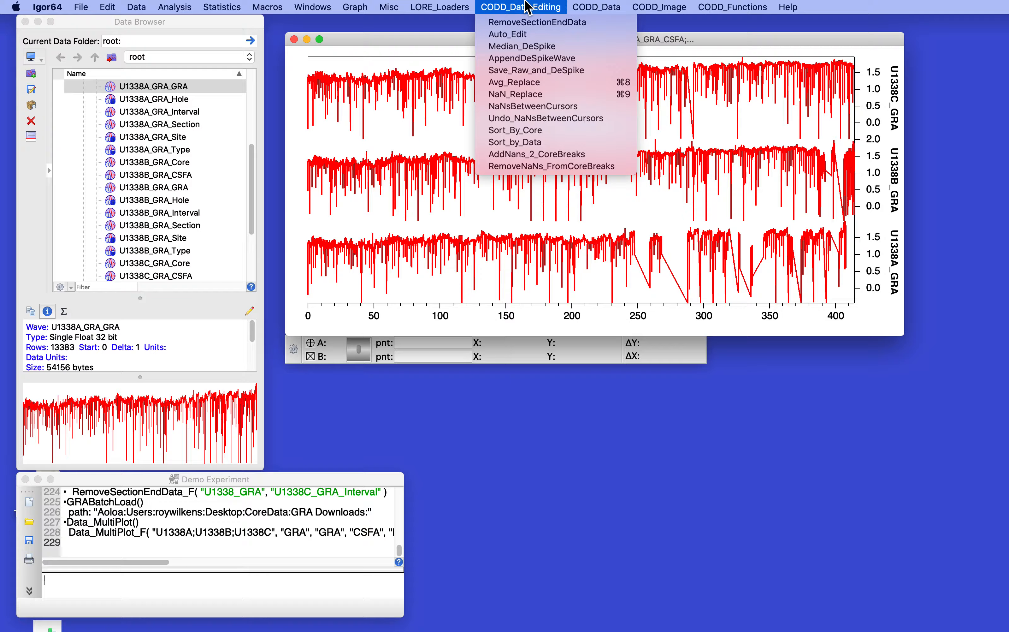
pyautogui.click(537, 23)
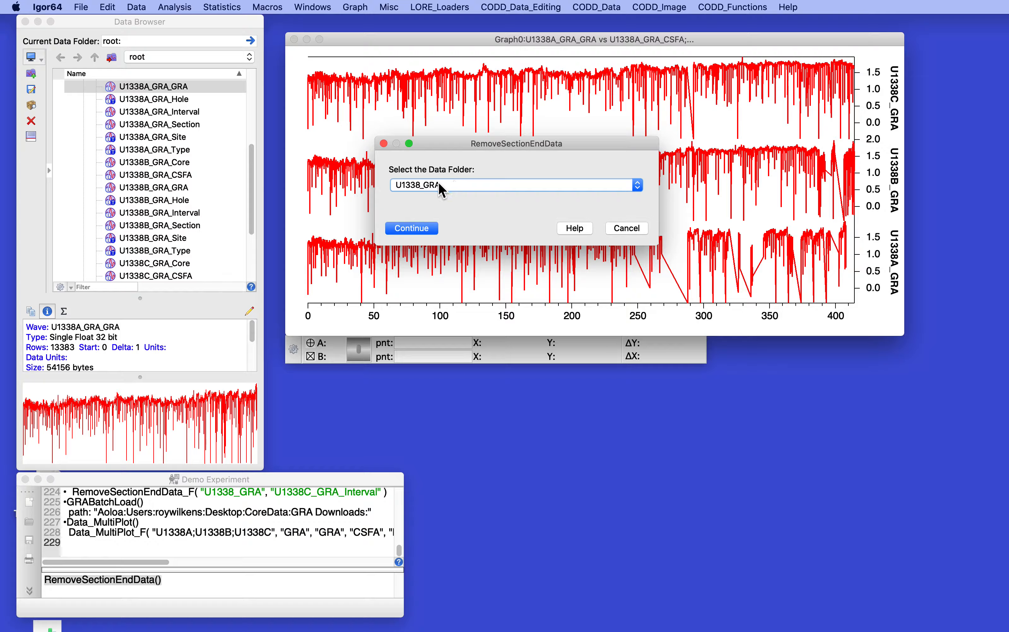
pyautogui.click(412, 231)
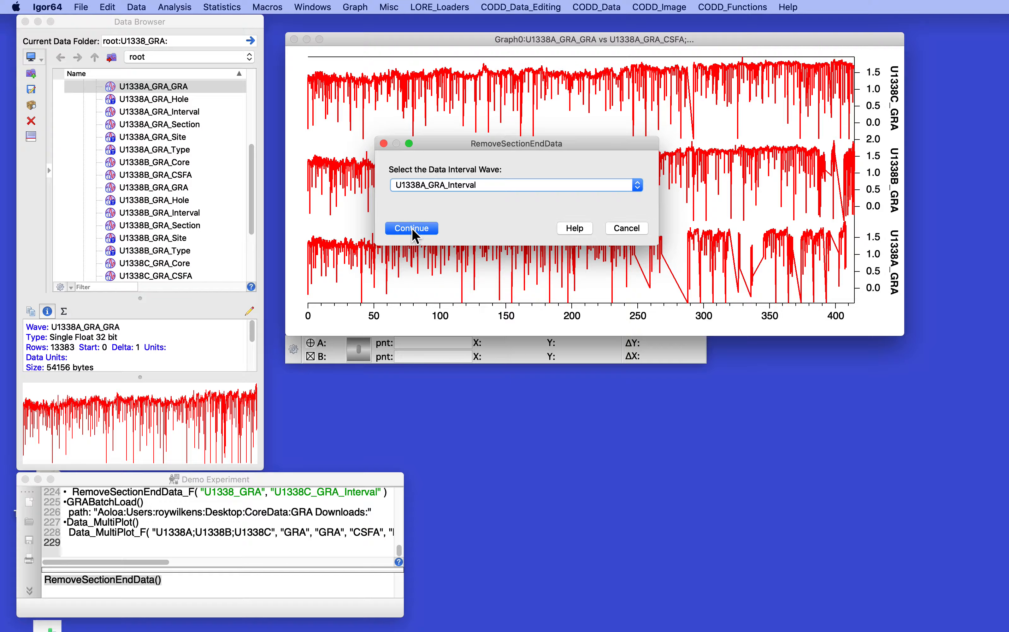
pyautogui.click(442, 182)
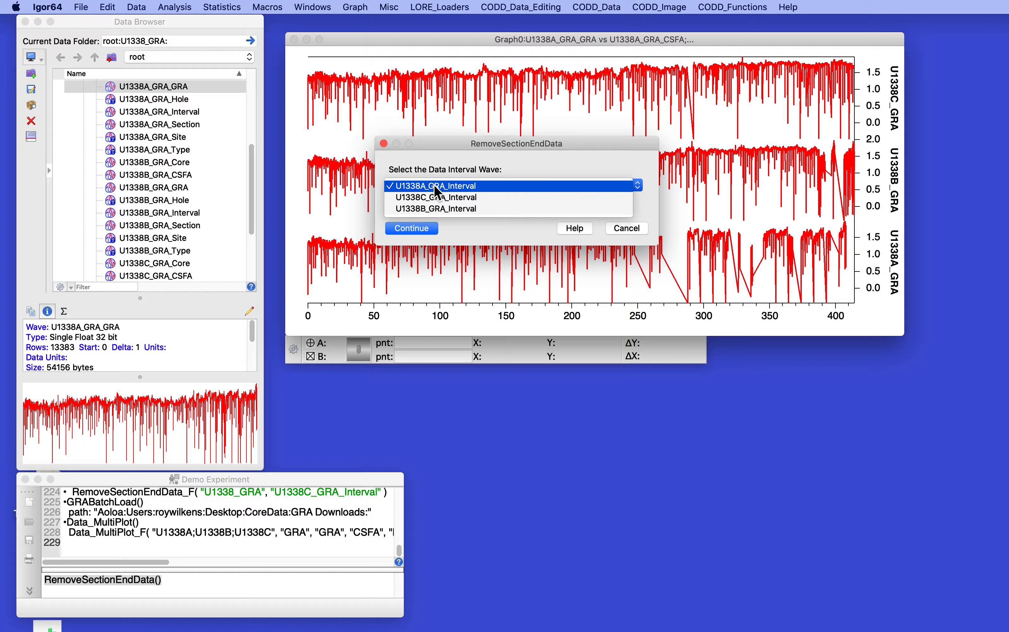
pyautogui.click(434, 187)
pyautogui.click(412, 229)
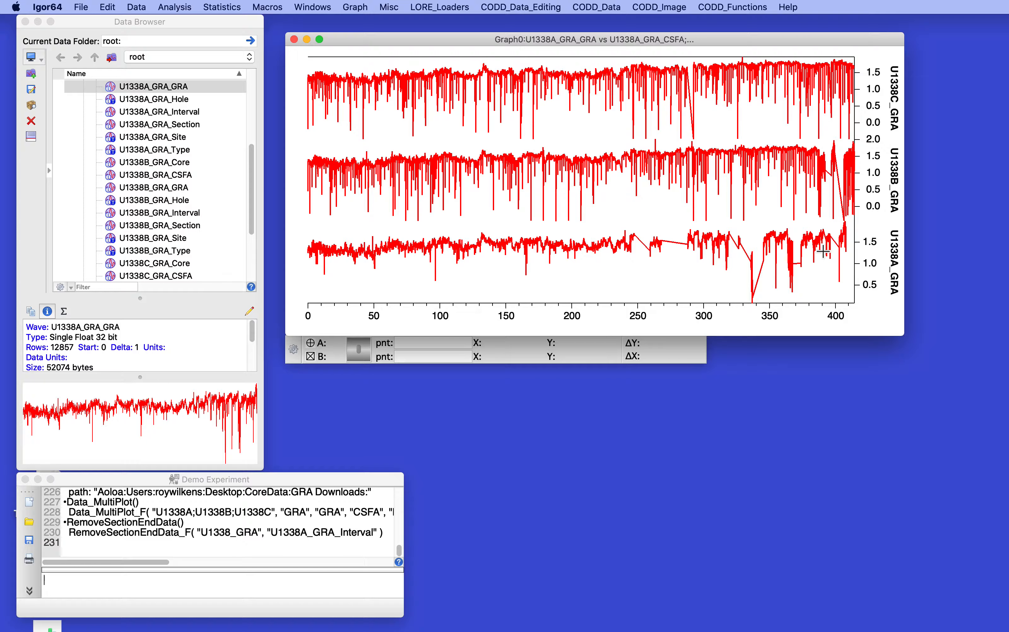
# - Reuse the logged RemoveSectionEndData_F command to remove the section-end data of hole U1338B, using U1338B_GRA_Interval
pyautogui.click(71, 535)
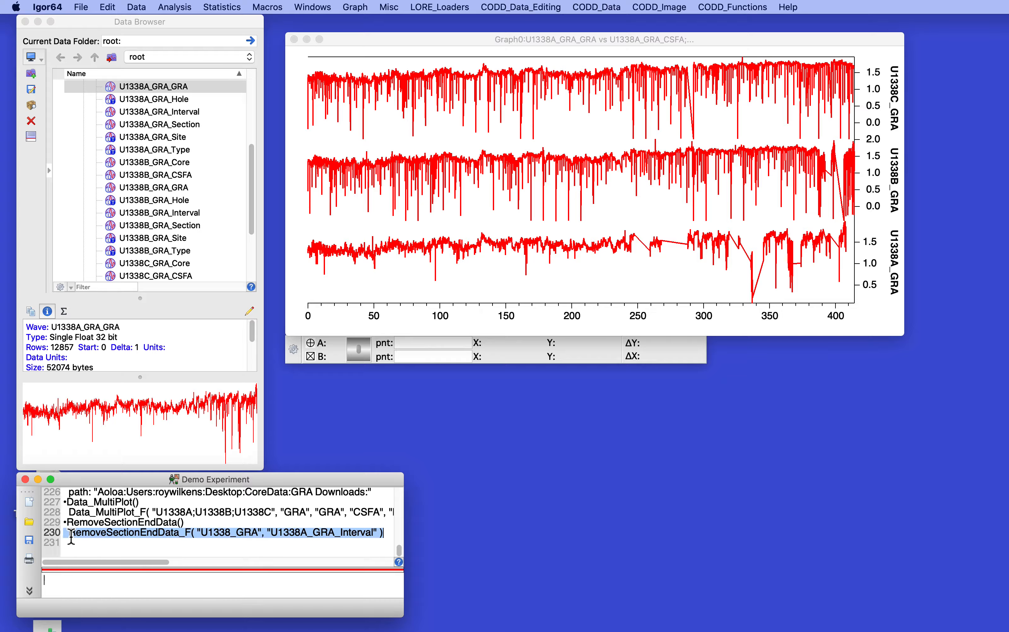
pyautogui.press('Return')
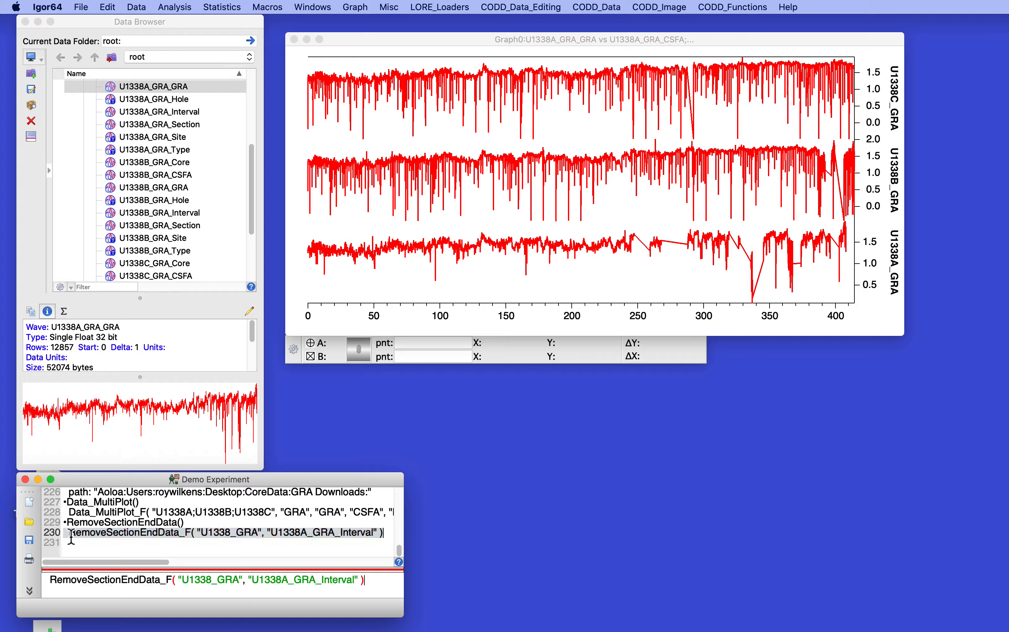
pyautogui.hscroll(3, 209, 522)
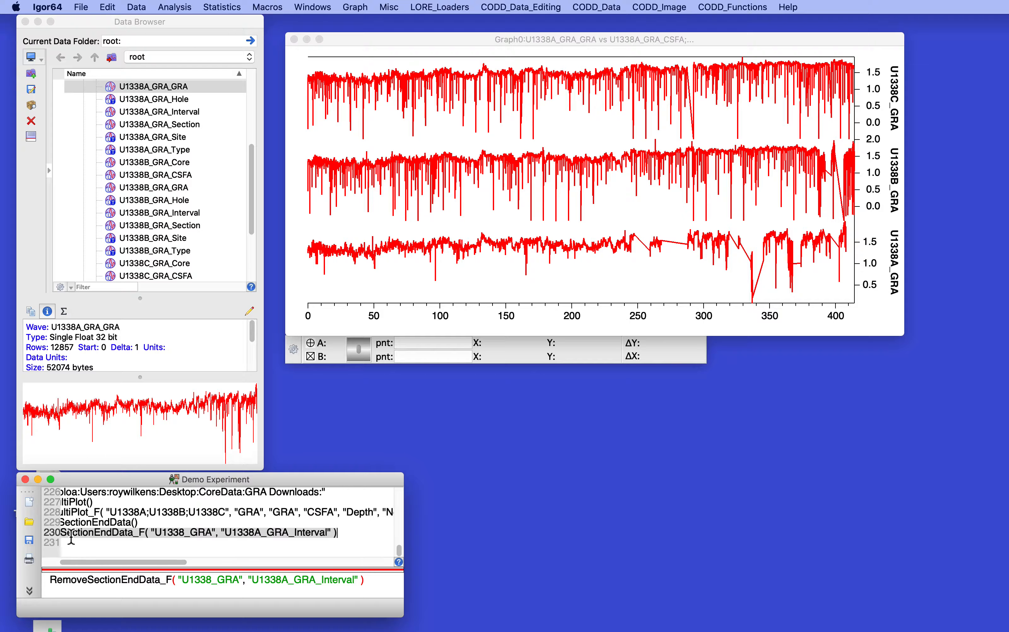
pyautogui.click(287, 584)
pyautogui.press('BackSpace')
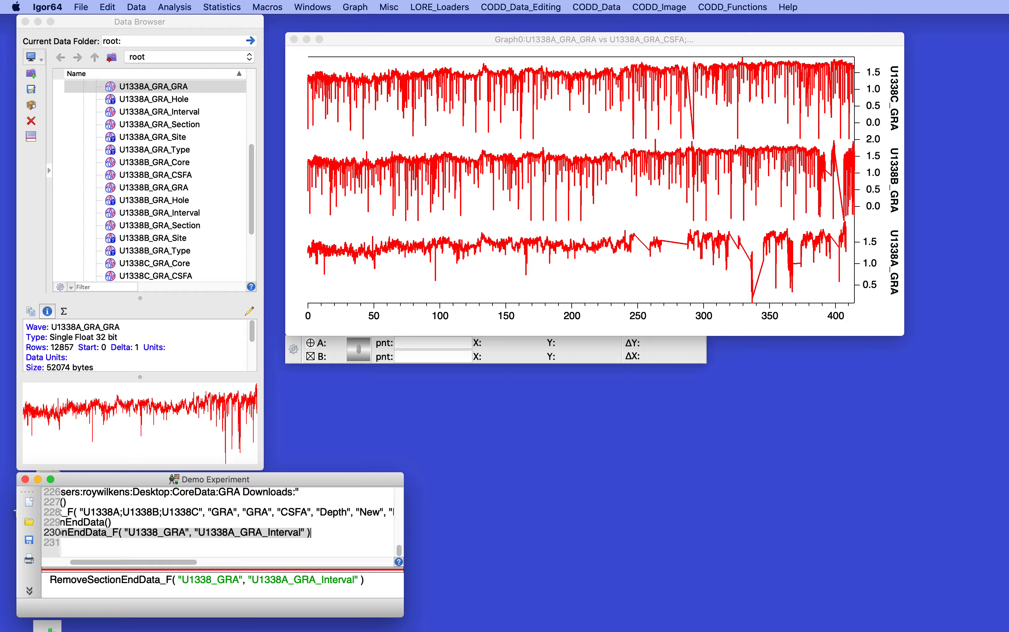
pyautogui.write('B')
pyautogui.press('Return')
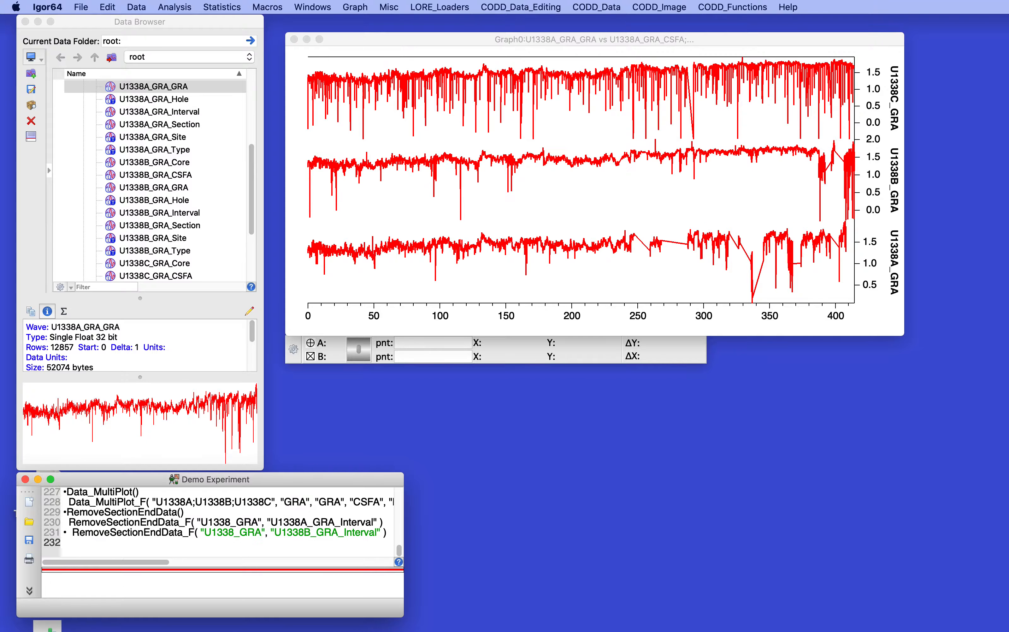
# - Rerun the previous RemoveSectionEndData_F command with the interval wave changed to U1338C_GRA_Interval
pyautogui.press('Return')
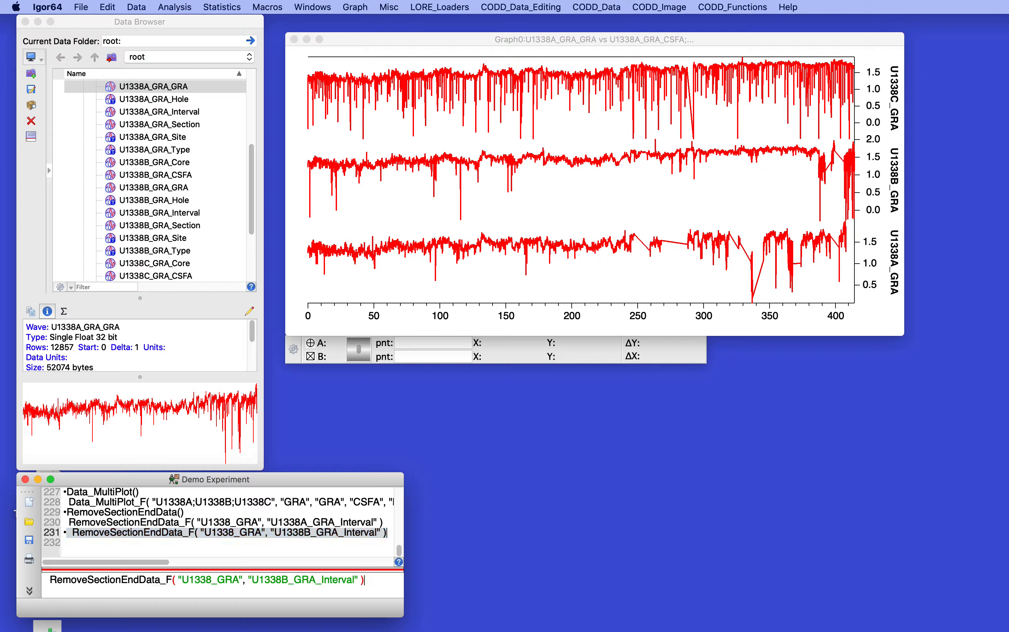
pyautogui.press('Left')
pyautogui.press('Left')
pyautogui.press('Left')
pyautogui.press('Left')
pyautogui.press('Left')
pyautogui.press('Left')
pyautogui.press('Left')
pyautogui.press('Left')
pyautogui.press('Left')
pyautogui.press('Left')
pyautogui.press('Left')
pyautogui.press('Left')
pyautogui.press('Left')
pyautogui.press('Left')
pyautogui.press('Left')
pyautogui.press('Left')
pyautogui.press('BackSpace')
pyautogui.write('C')
pyautogui.press('Return')
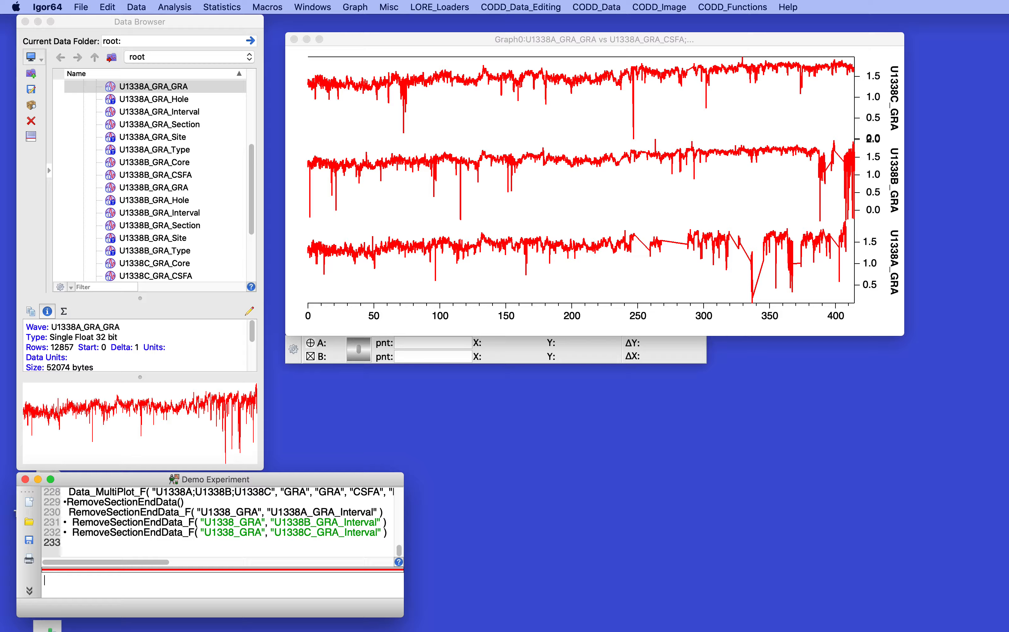
# - Inspect the U1338A_GRA_GRA wave in the U1338_GRA folder and read its note for the editing history
pyautogui.scroll(-5, 127, 135)
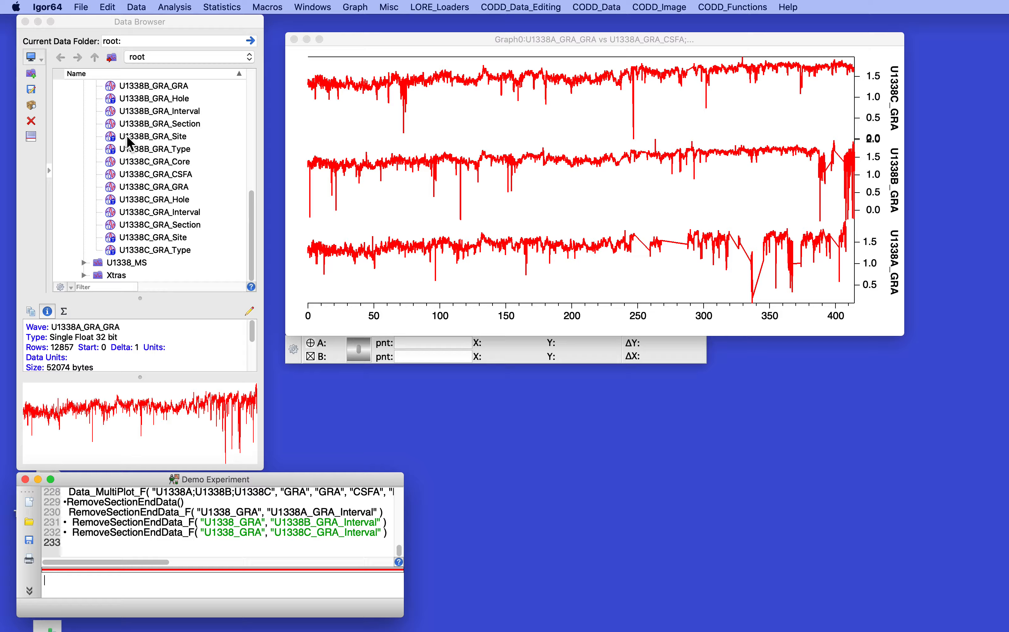
pyautogui.scroll(1, 127, 136)
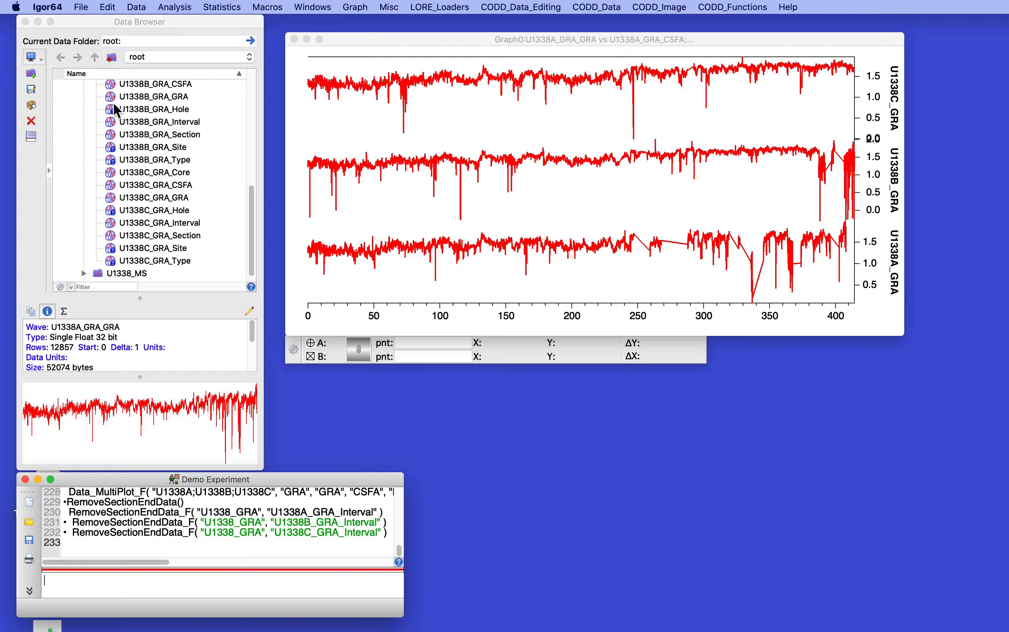
pyautogui.scroll(-1, 107, 97)
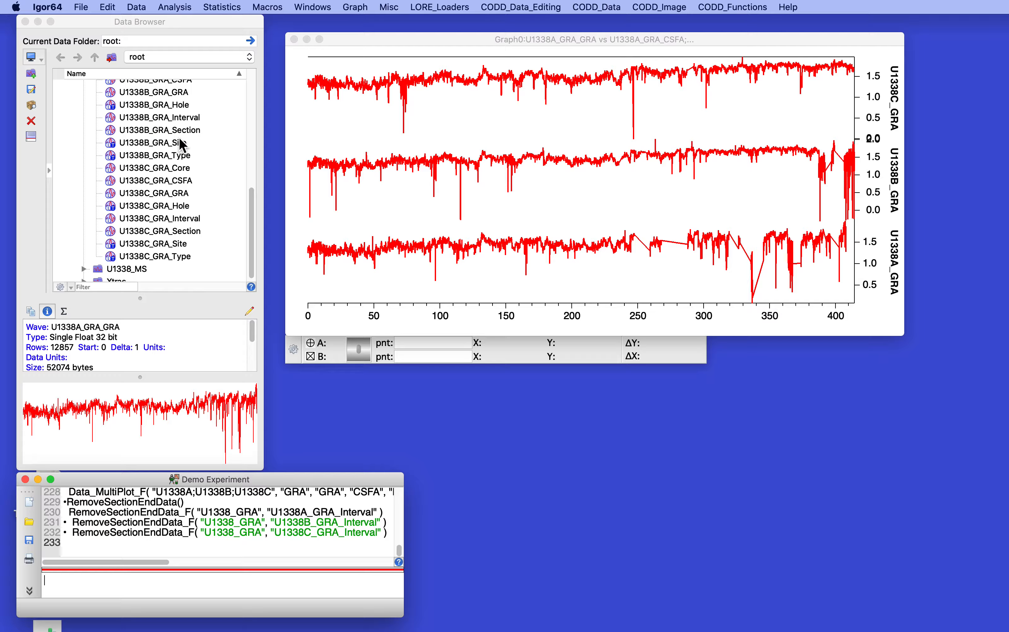
pyautogui.scroll(5, 179, 134)
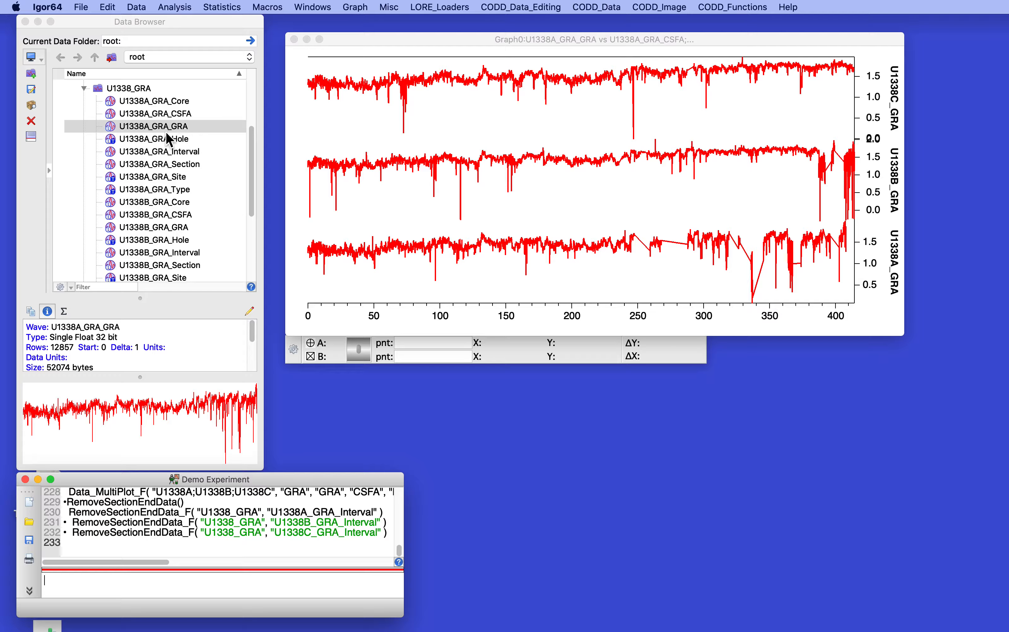
pyautogui.click(110, 127)
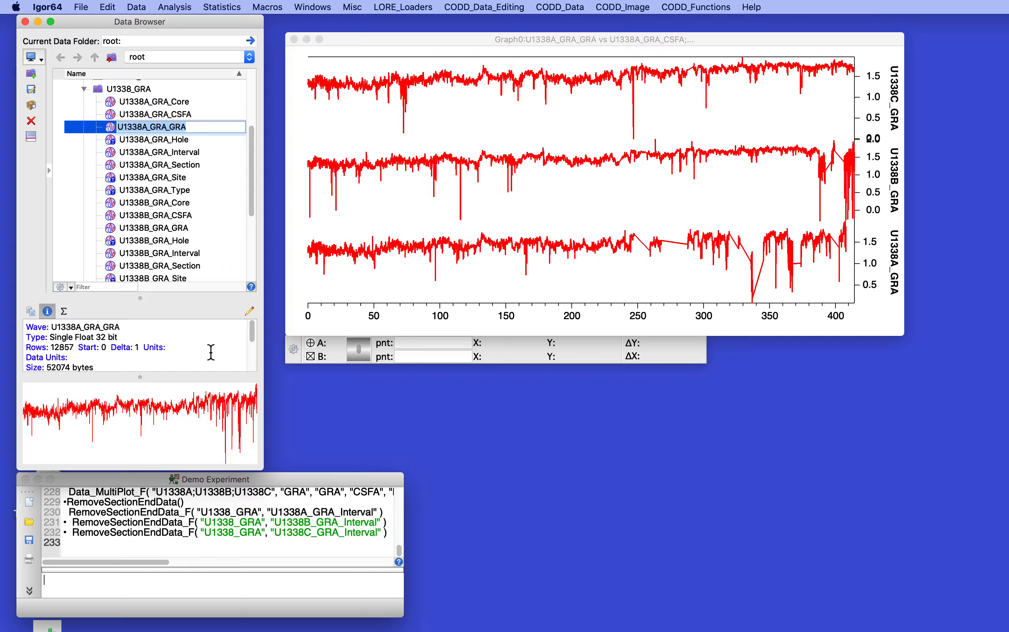
pyautogui.scroll(-1, 211, 352)
pyautogui.scroll(-4, 120, 345)
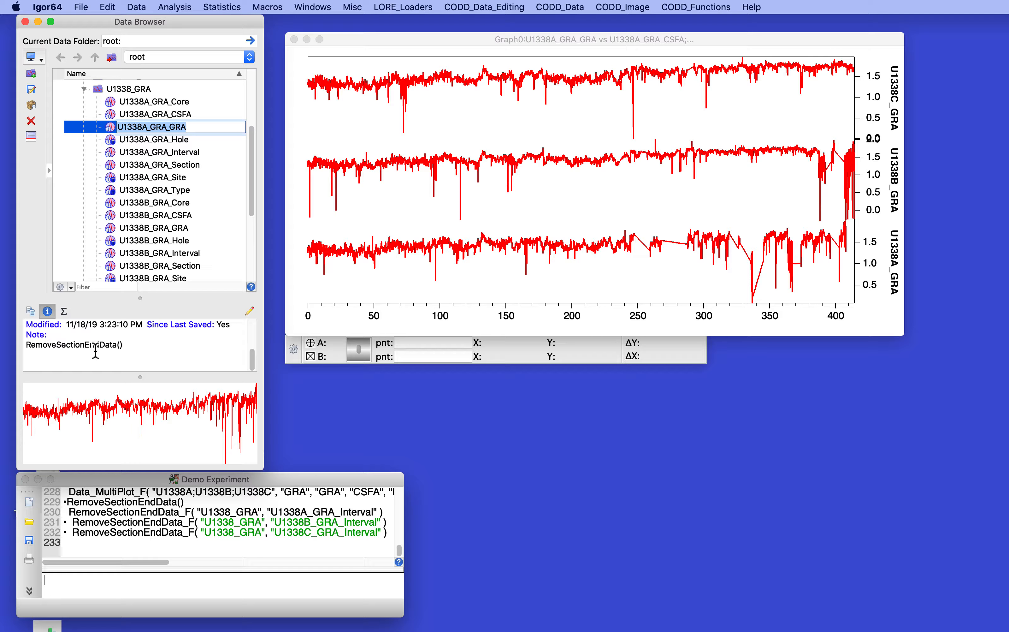
pyautogui.click(144, 350)
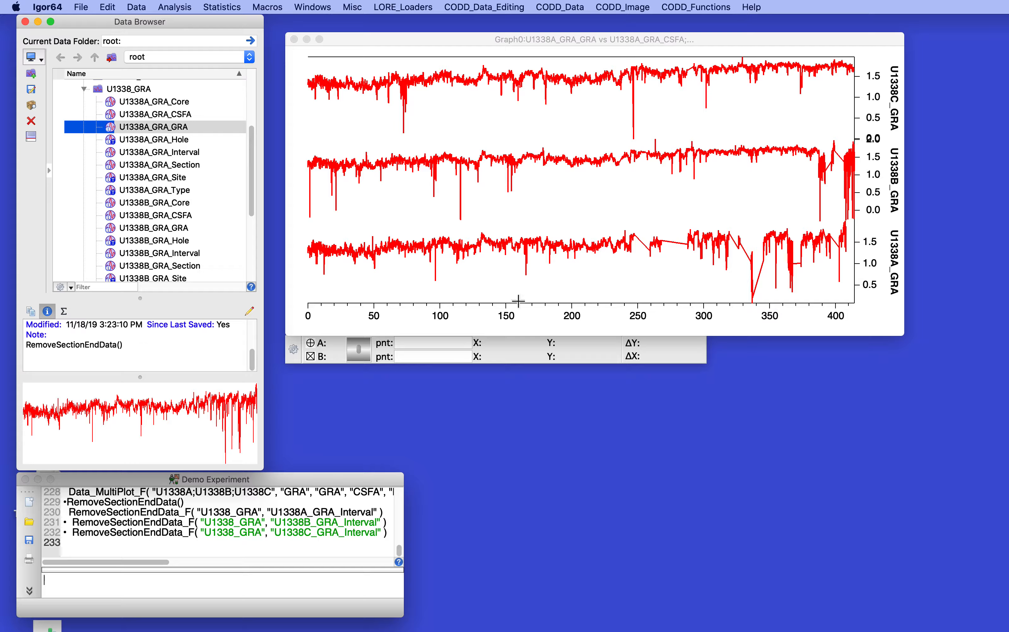
# - Run Auto_Edit on hole U1338A with data type GRA and technique GRA, removing points less than 1.1 and greater than 2
pyautogui.click(608, 182)
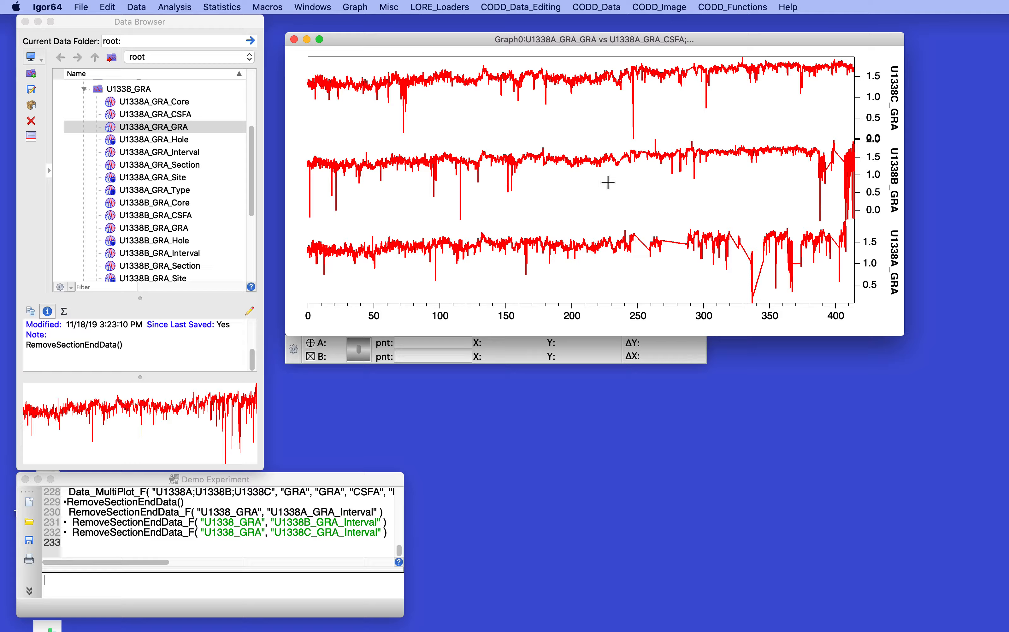
pyautogui.click(524, 6)
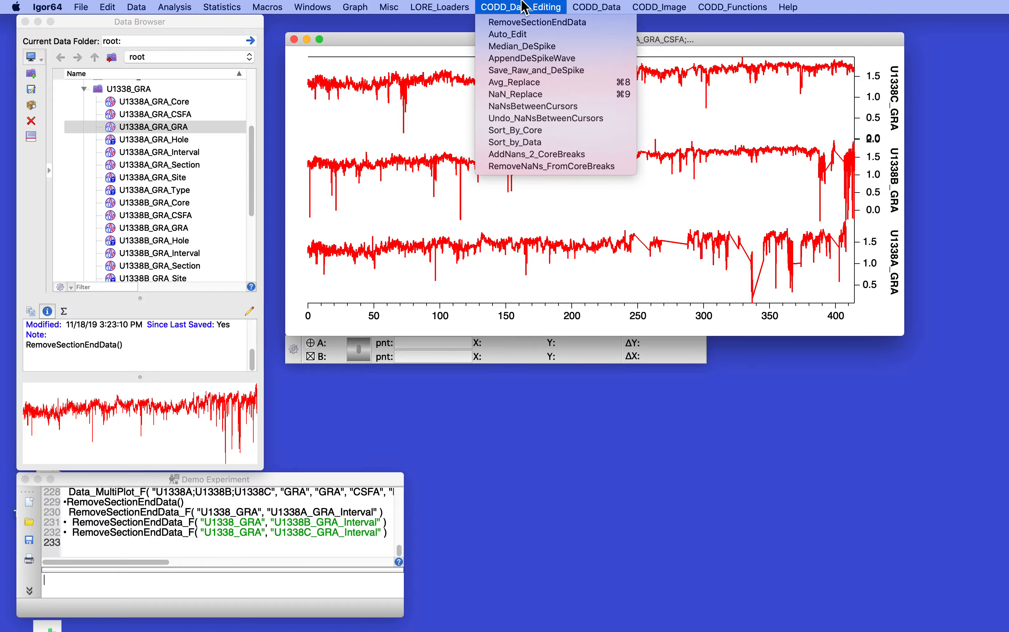
pyautogui.click(523, 35)
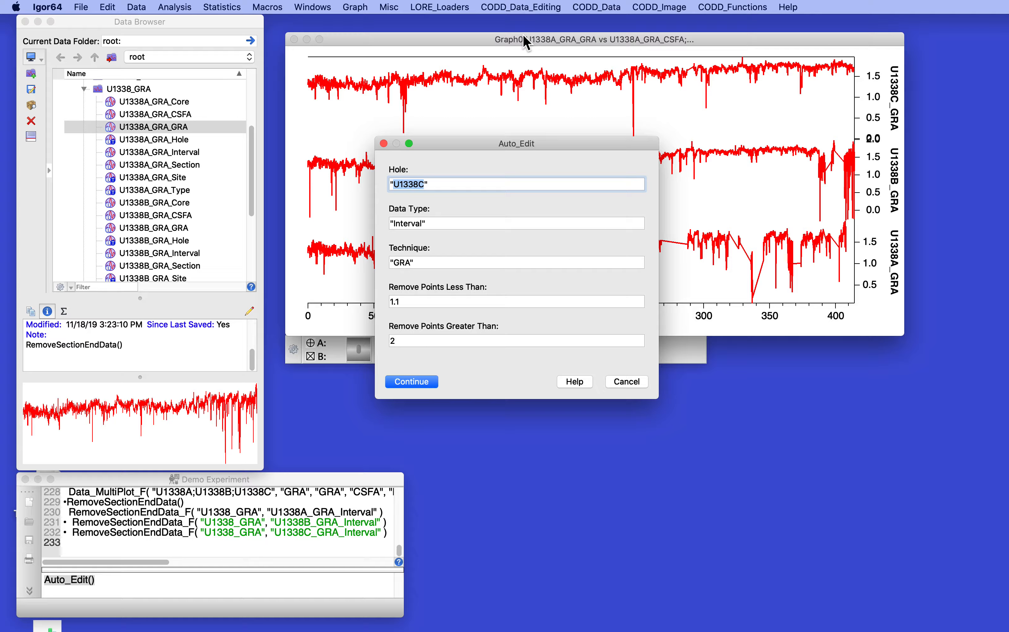
pyautogui.click(425, 185)
pyautogui.press('BackSpace')
pyautogui.write('A')
pyautogui.click(397, 226)
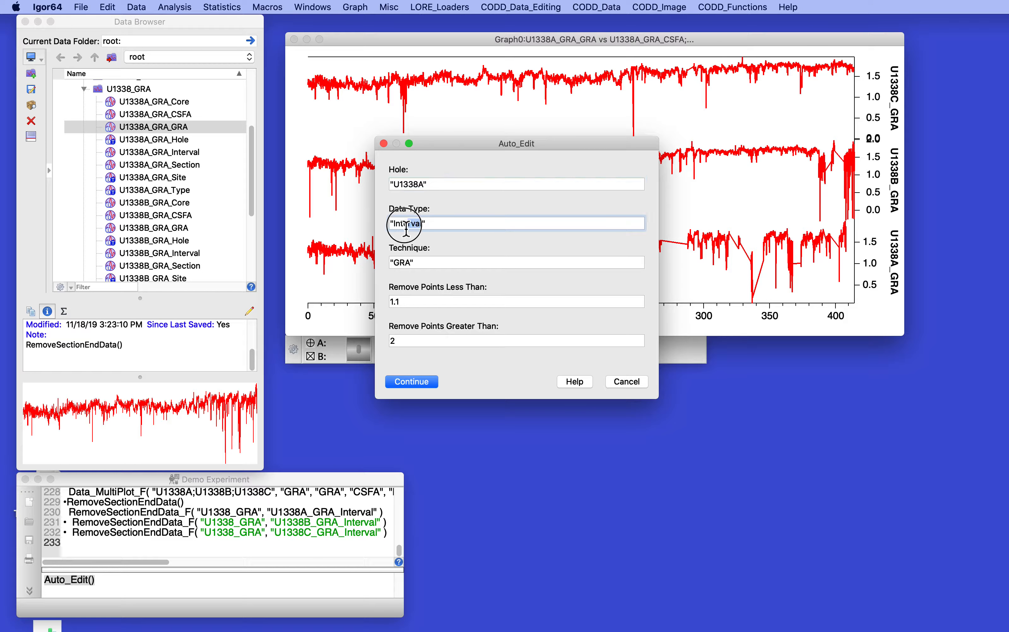
pyautogui.press('BackSpace')
pyautogui.write('GRA')
pyautogui.click(398, 224)
pyautogui.press('BackSpace')
pyautogui.press('BackSpace')
pyautogui.click(412, 382)
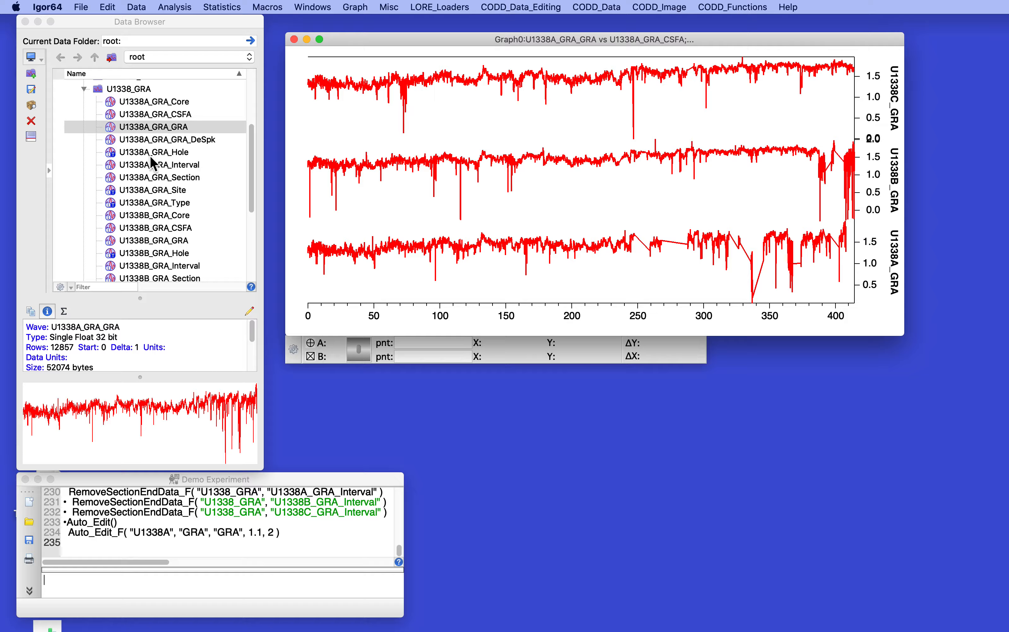
# - Inspect the information and preview of the despiked U1338A GRA wave, and return to the graph
pyautogui.click(213, 140)
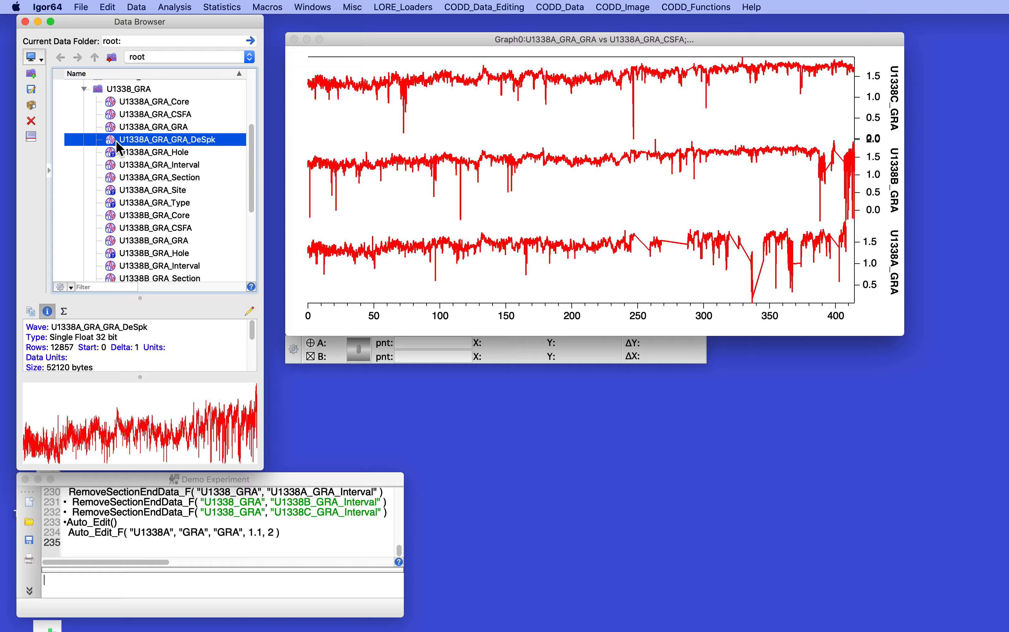
pyautogui.scroll(-5, 144, 172)
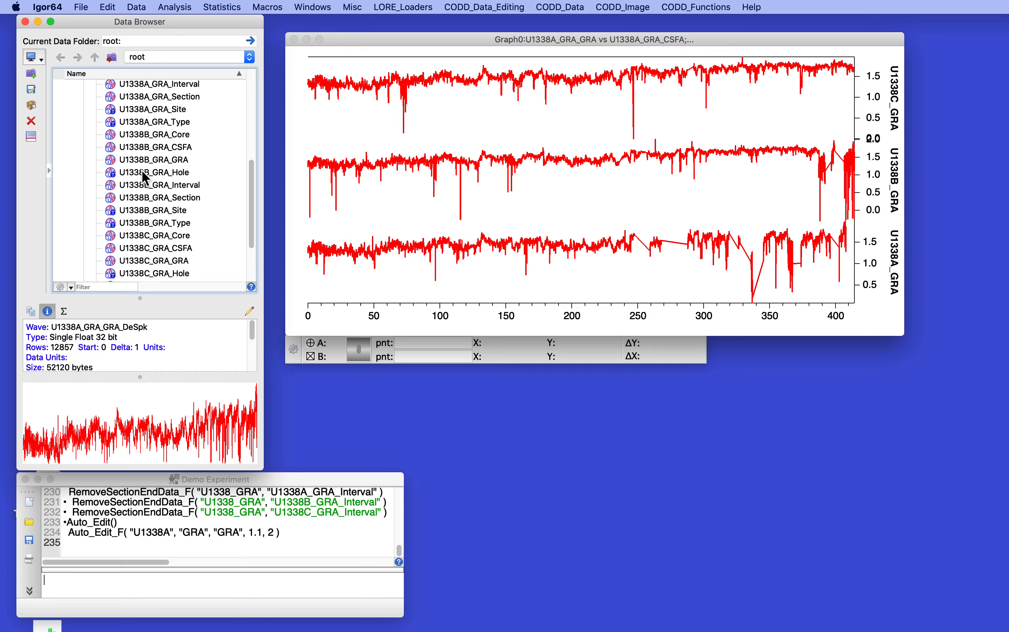
pyautogui.scroll(5, 142, 170)
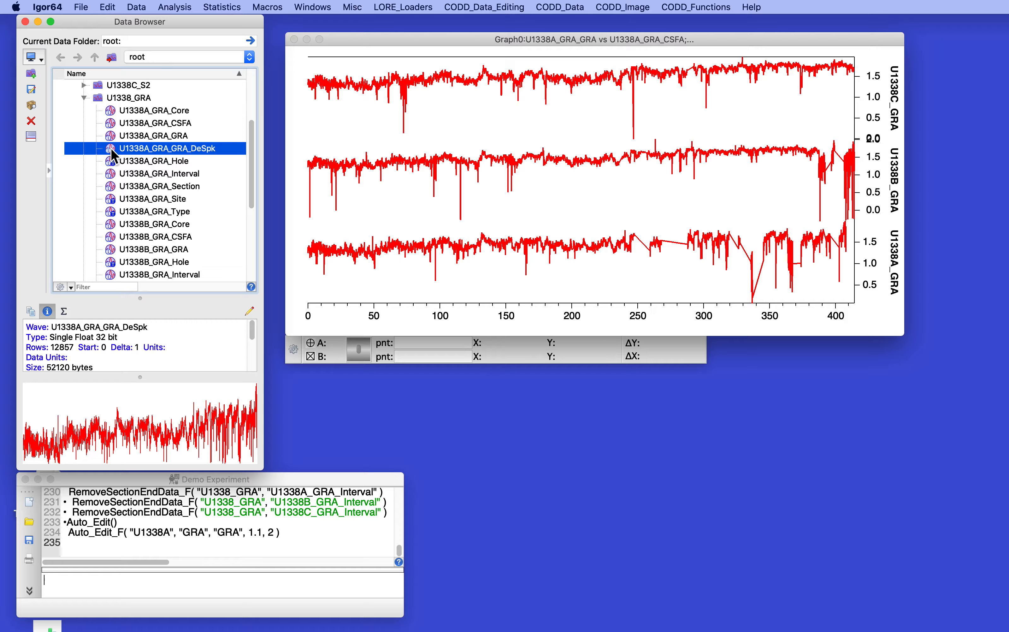
pyautogui.click(468, 122)
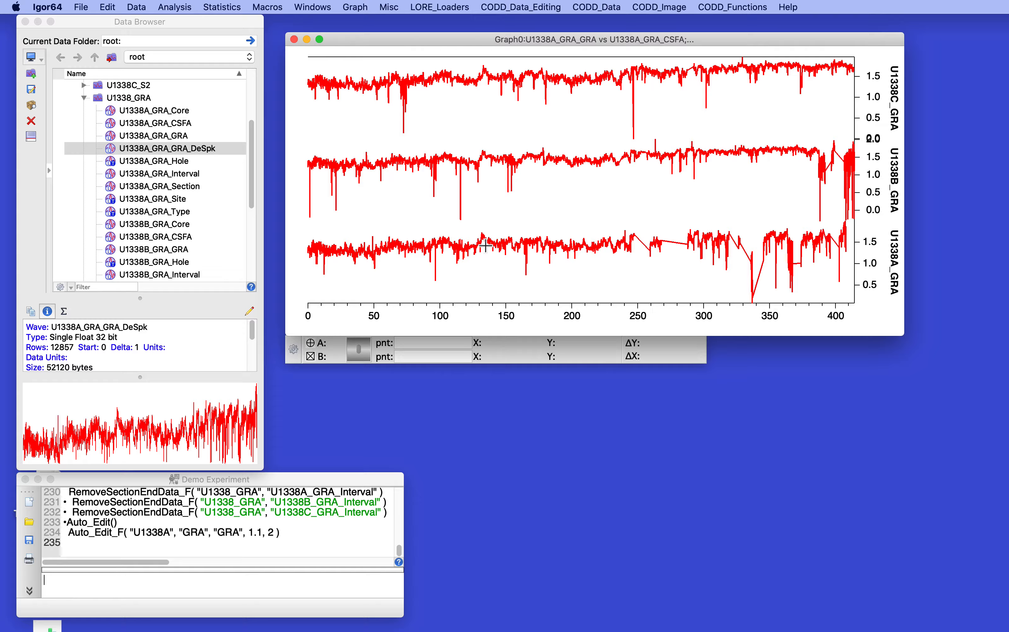
# - Append the despiked U1338A GRA wave on the CSFA depth scale to the graph, using DepthAxis and the U1338A_GRA_GRA axis
pyautogui.click(527, 6)
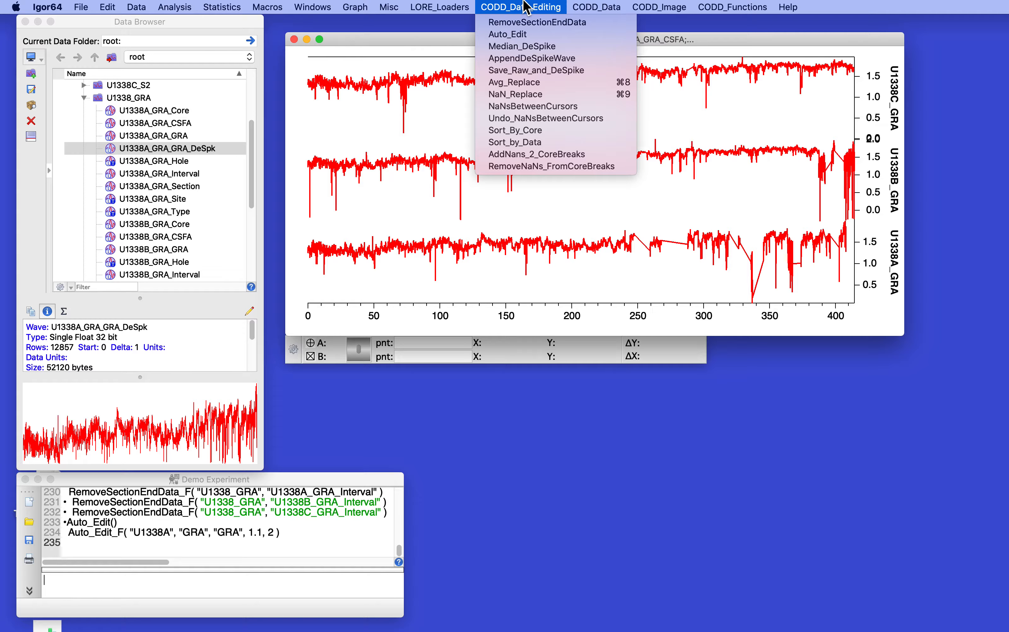
pyautogui.click(525, 58)
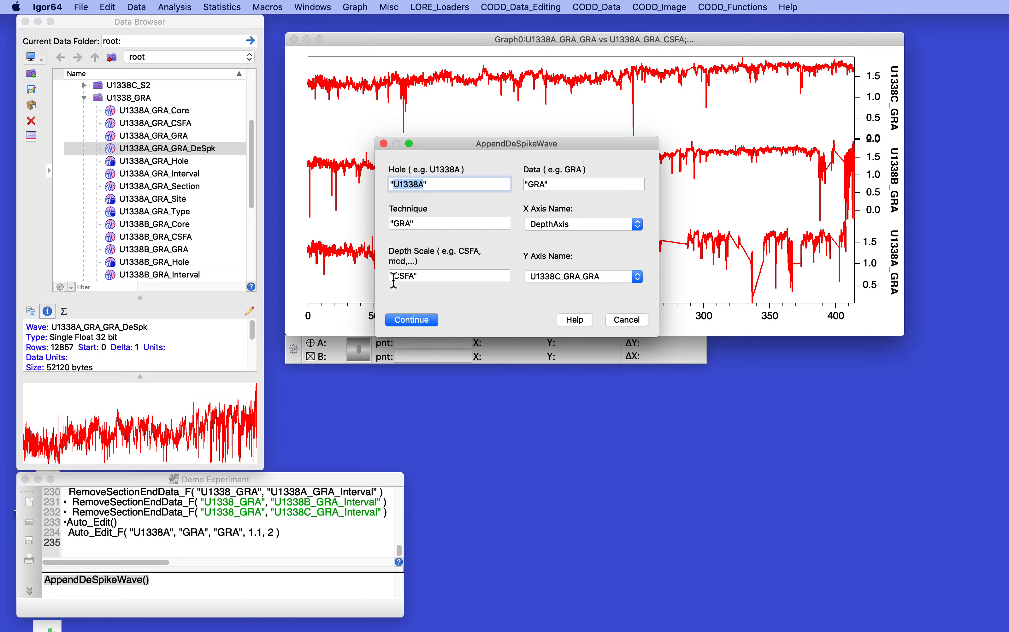
pyautogui.click(570, 279)
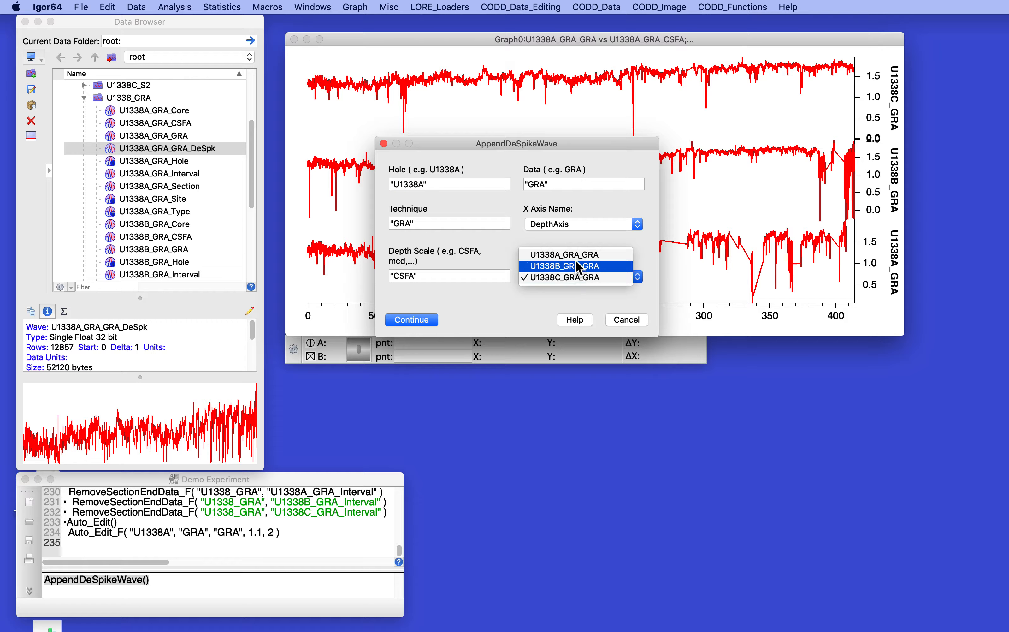
pyautogui.click(575, 253)
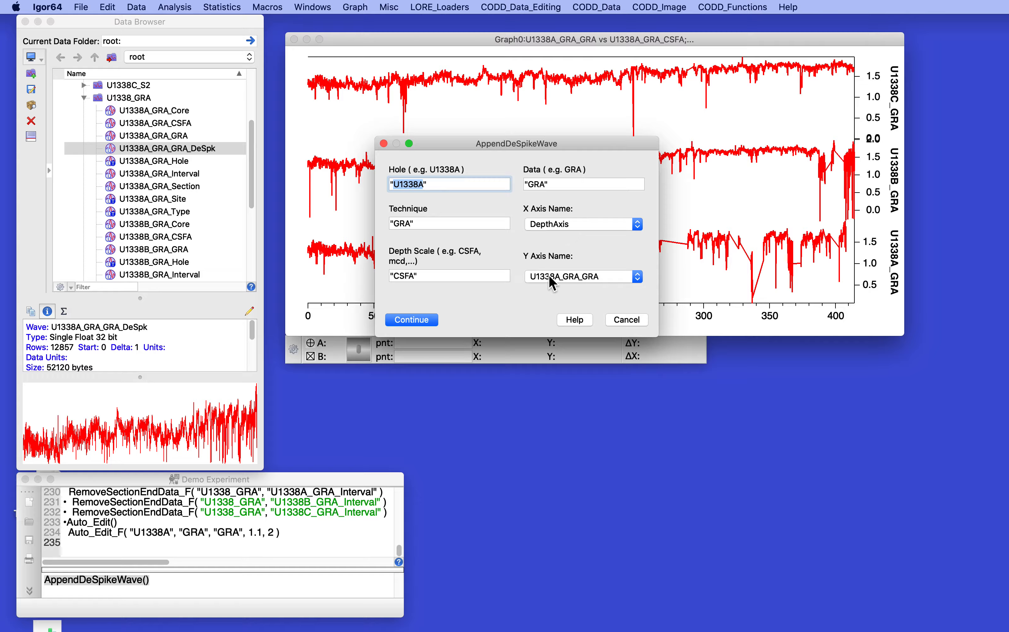
pyautogui.click(412, 320)
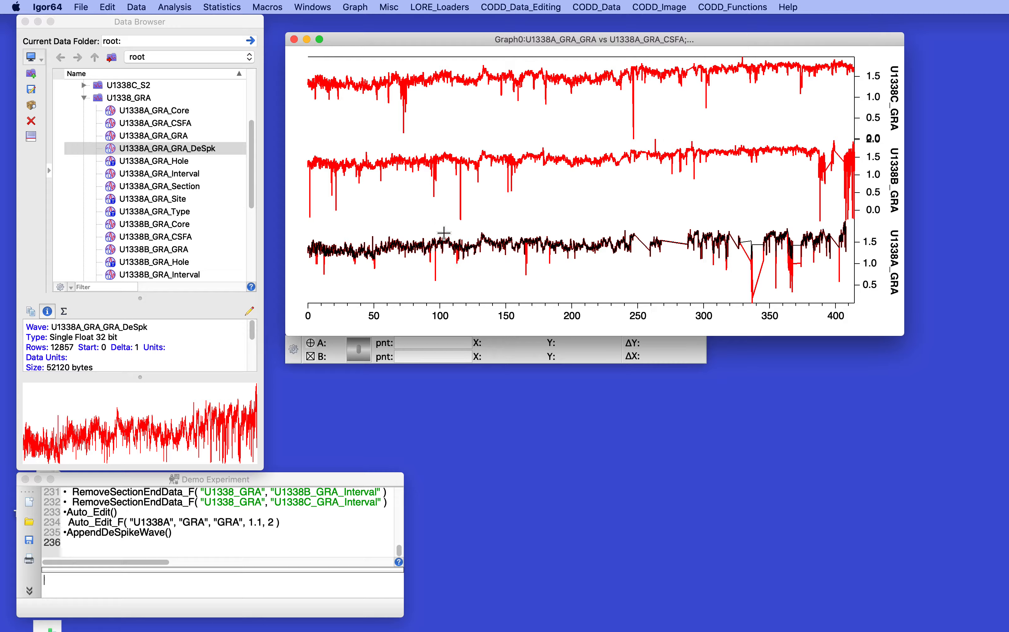
# - Set the graph's Depth axis range from 0 to 50 to compare the raw and despiked traces
pyautogui.press('super+1')
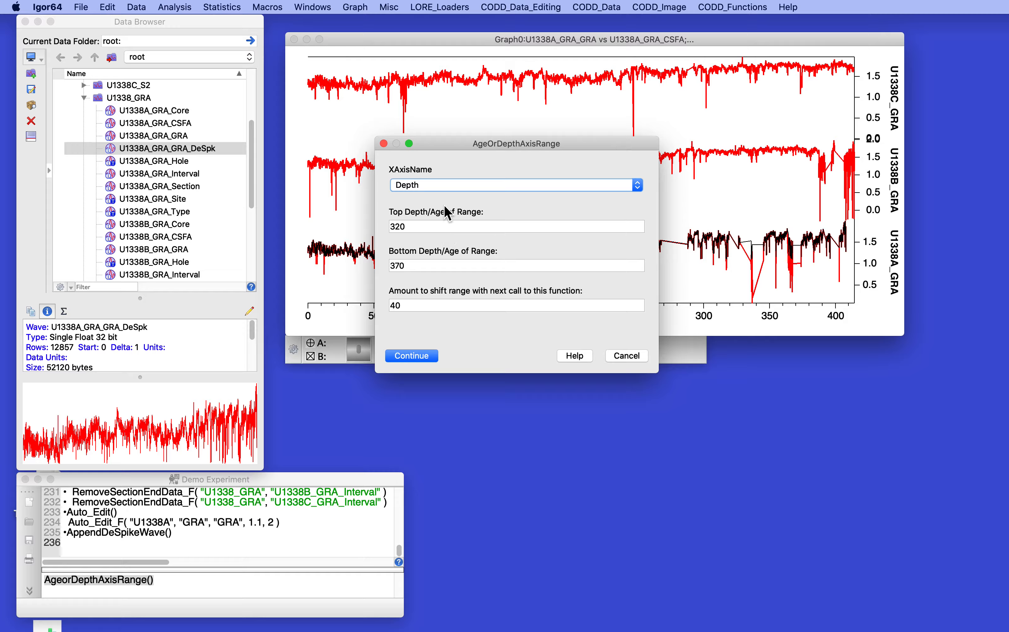
pyautogui.press('Tab')
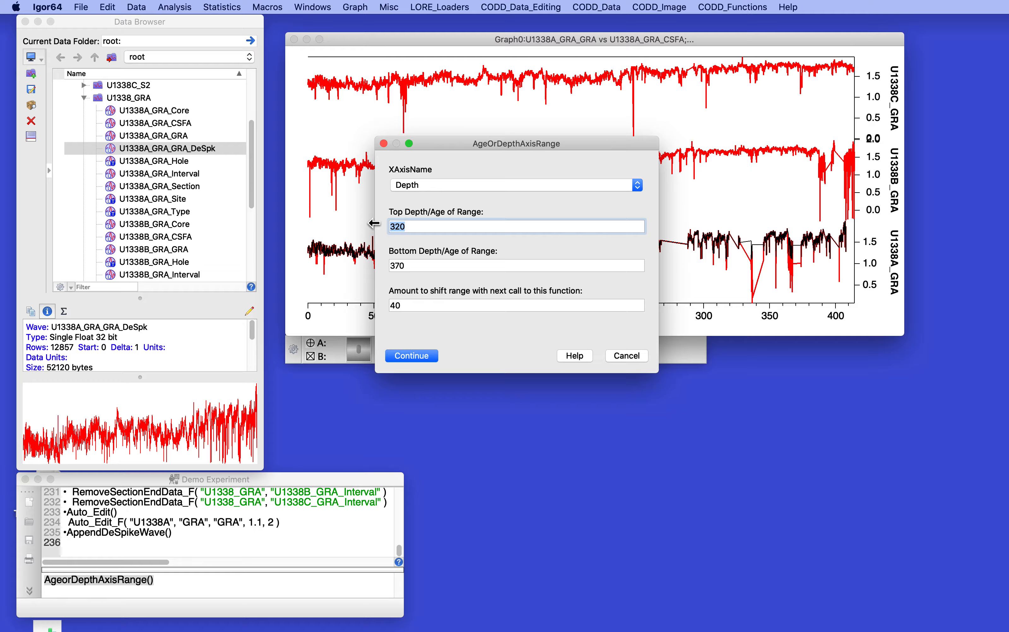
pyautogui.write('0')
pyautogui.press('Tab')
pyautogui.write('50')
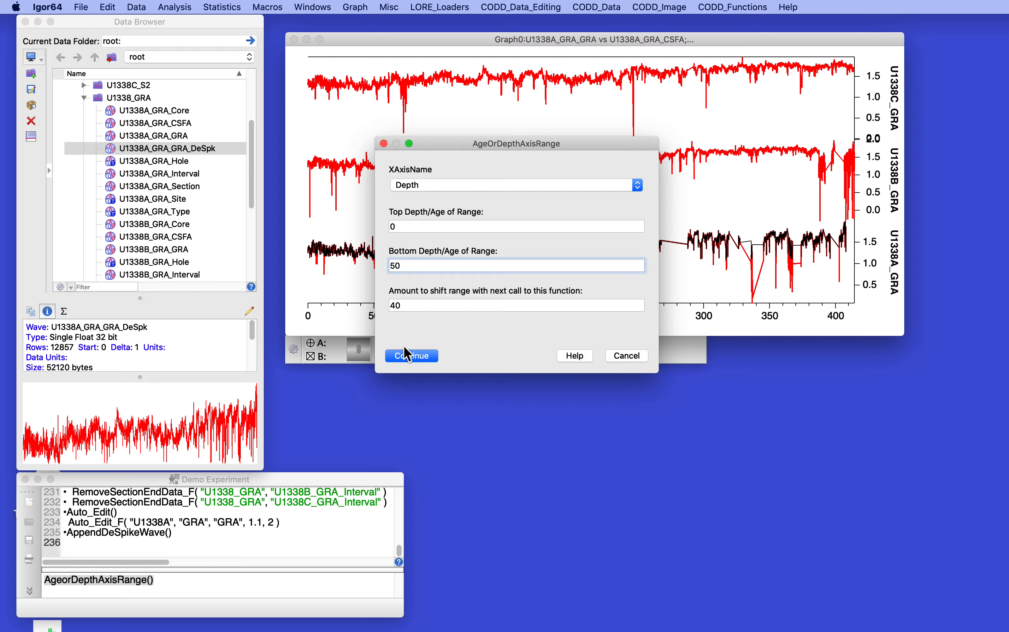
pyautogui.click(405, 354)
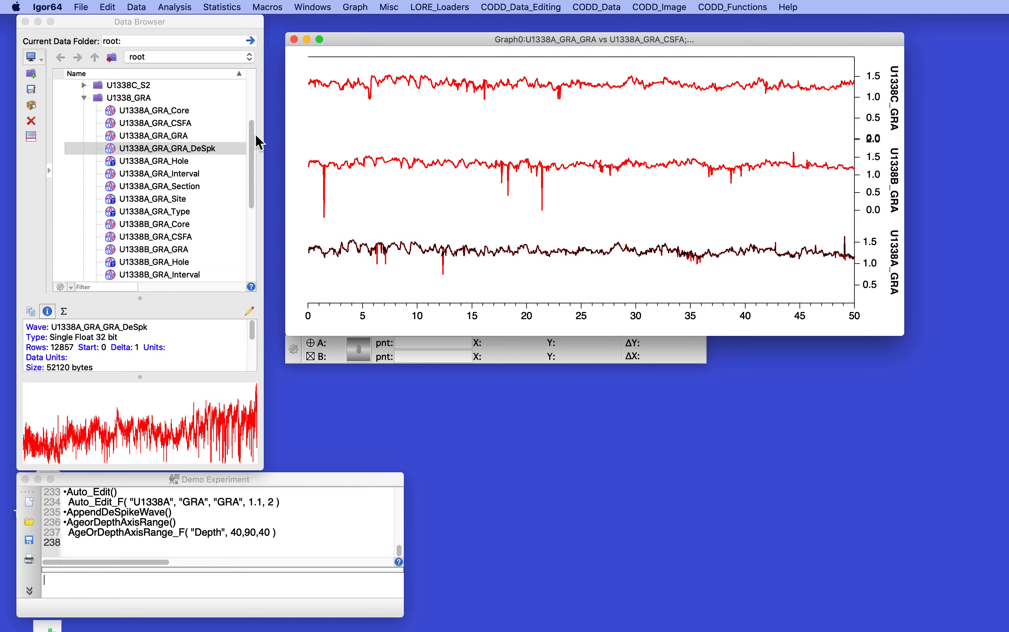
# - Run Save_Raw_and_DeSpike for hole U1338A with technique GRA, data GRA and depth type CSFA, accepting the wave renaming
pyautogui.click(190, 147)
pyautogui.click(190, 147)
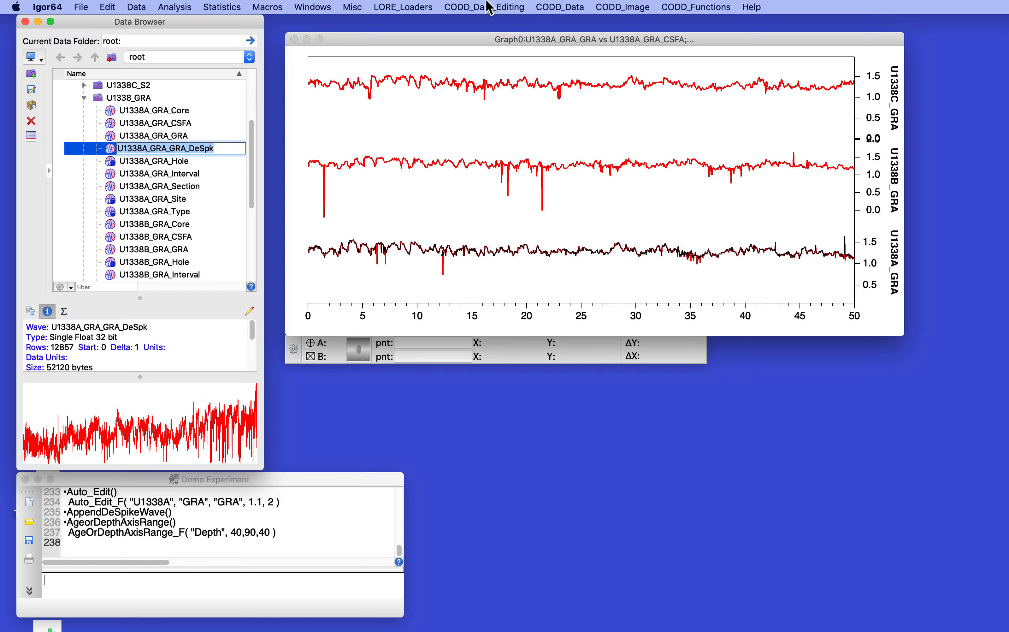
pyautogui.click(489, 6)
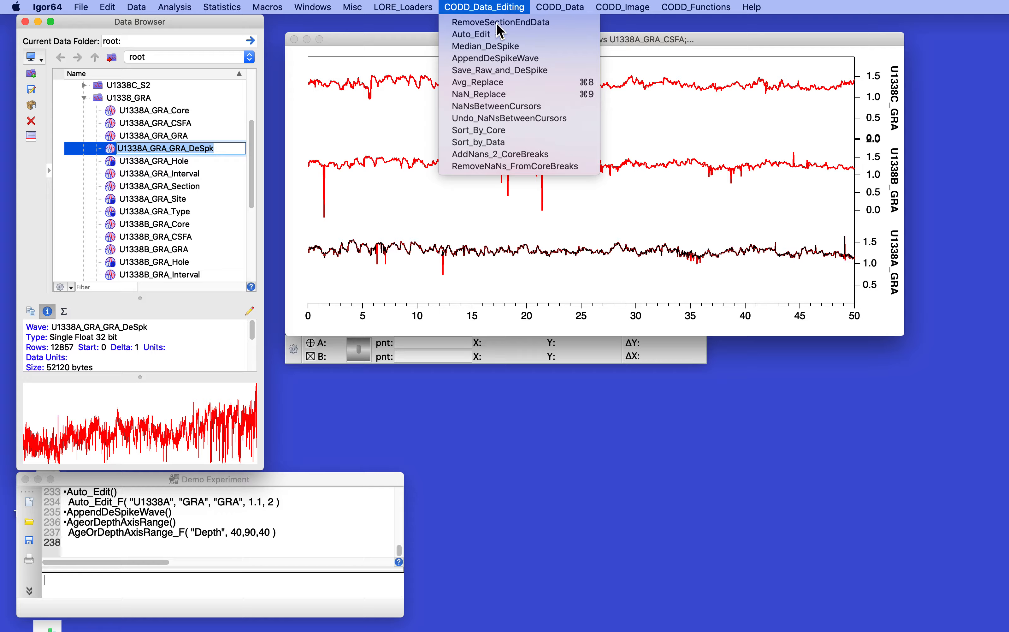
pyautogui.click(500, 69)
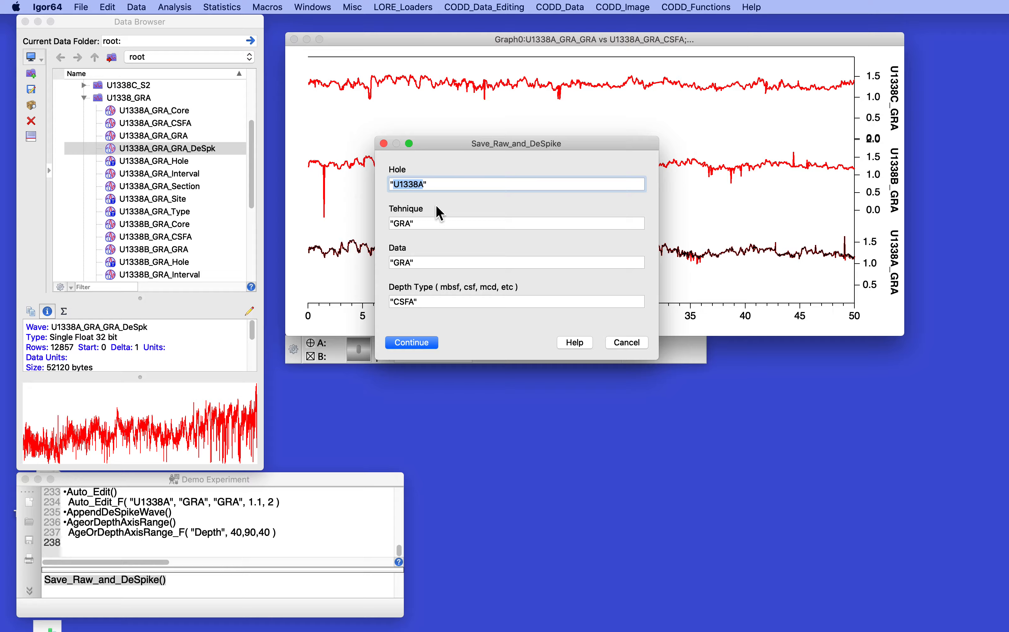
pyautogui.click(416, 342)
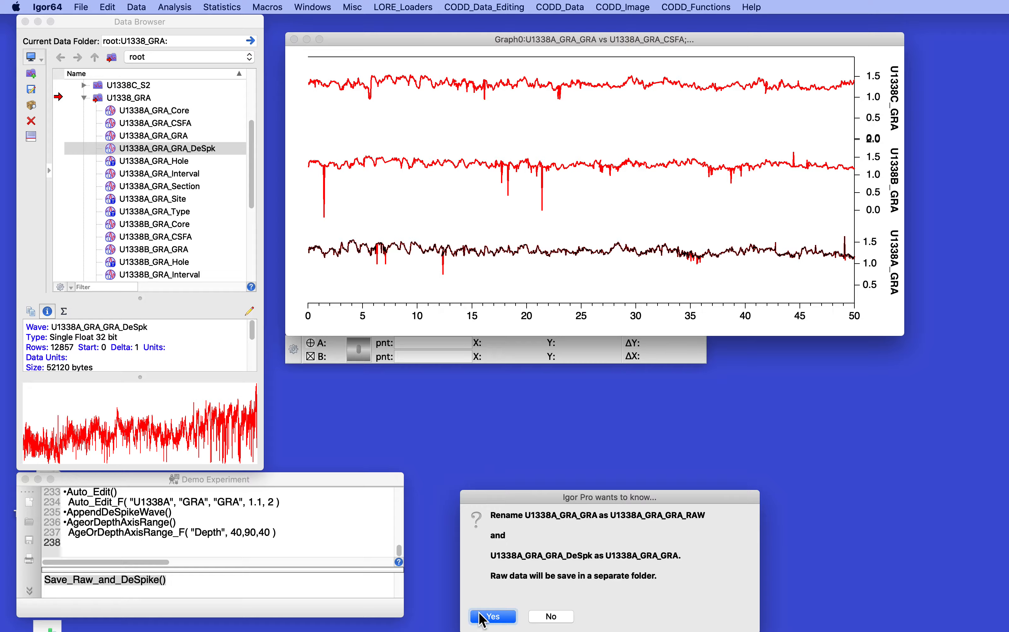
pyautogui.click(495, 617)
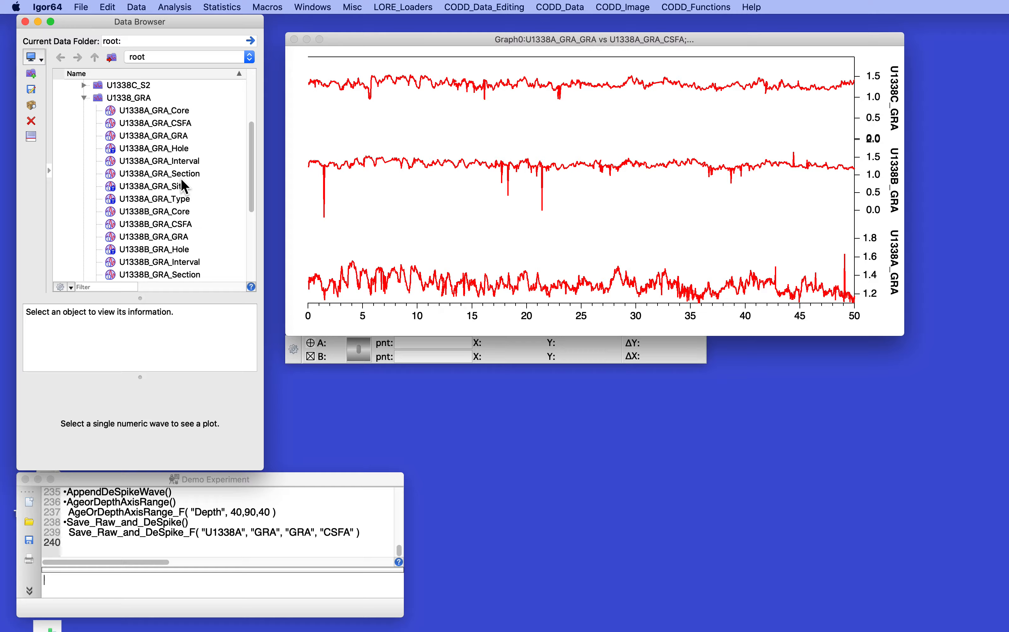
# - Inspect the raw CSFA and GRA waves of U1338A saved in the U1338_GRA_RAWDATA folder under Xtras, and collapse both folders
pyautogui.scroll(-3, 182, 183)
pyautogui.scroll(-5, 113, 149)
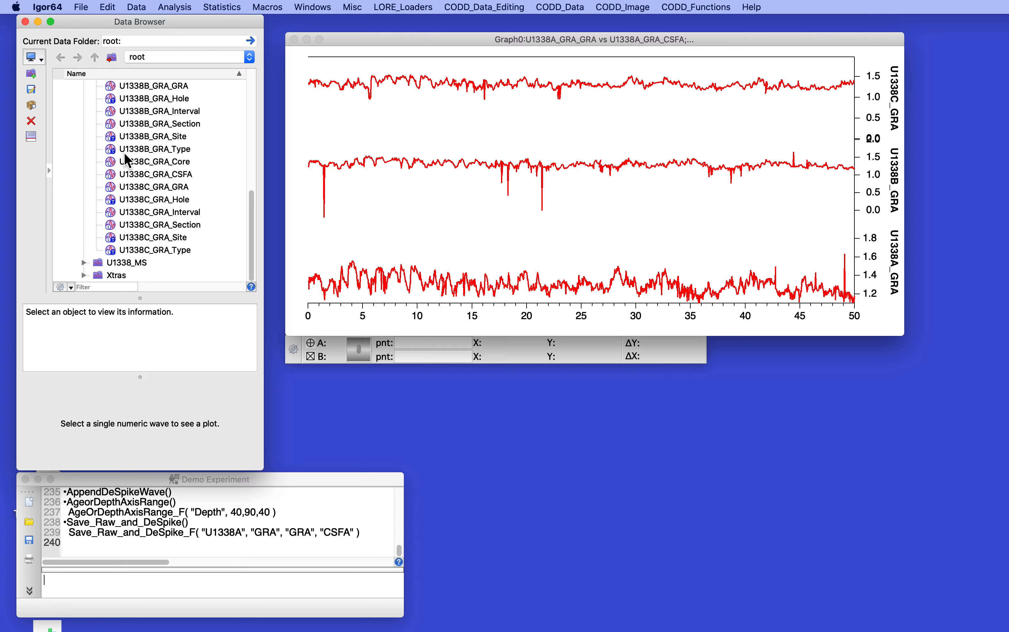
pyautogui.click(84, 275)
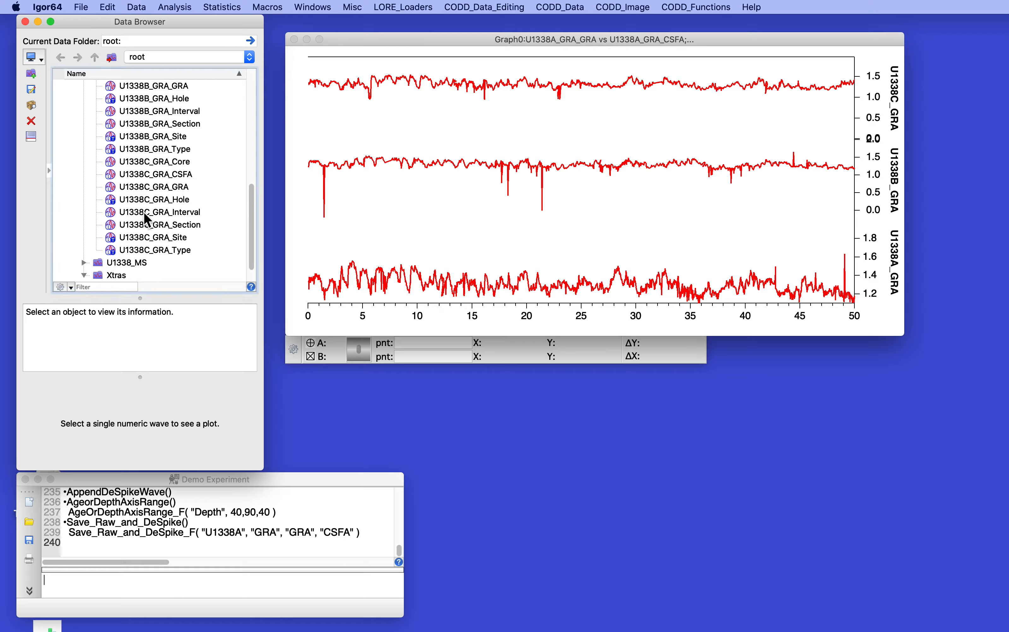
pyautogui.scroll(-2, 163, 161)
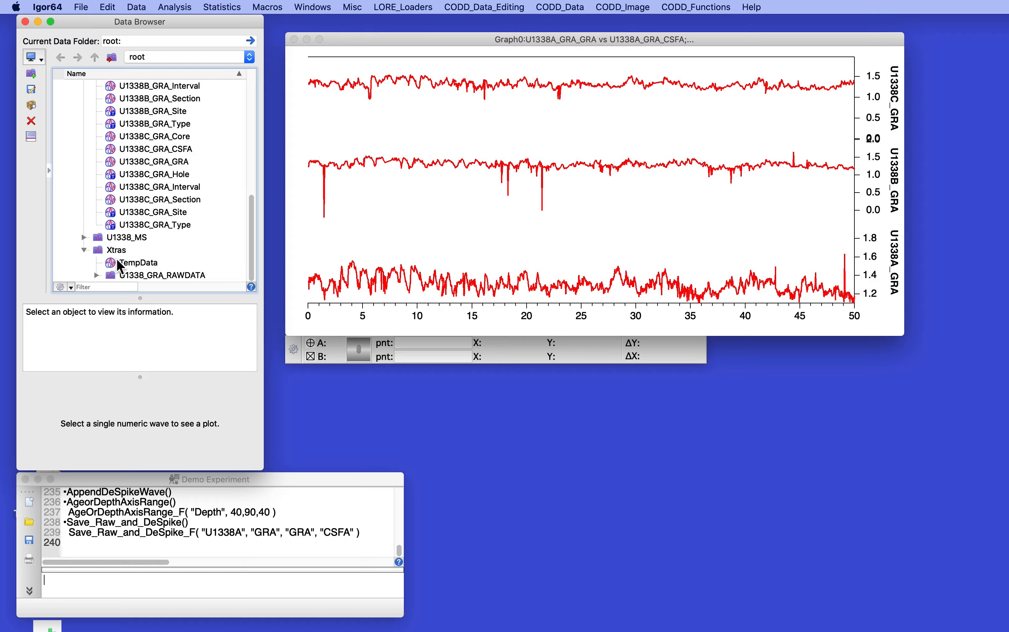
pyautogui.click(96, 275)
pyautogui.scroll(-2, 178, 180)
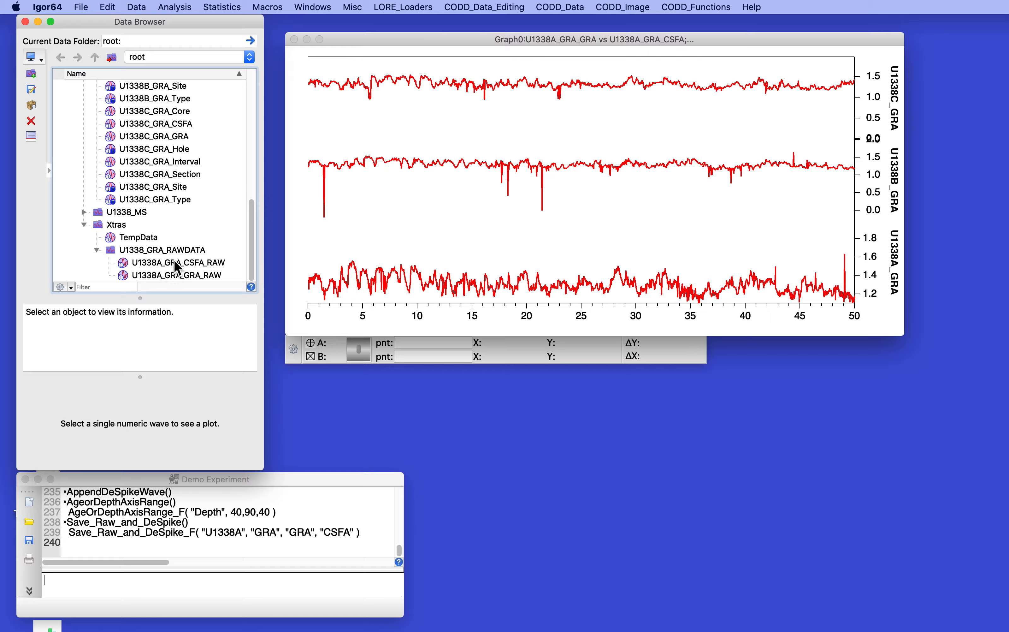
pyautogui.click(186, 262)
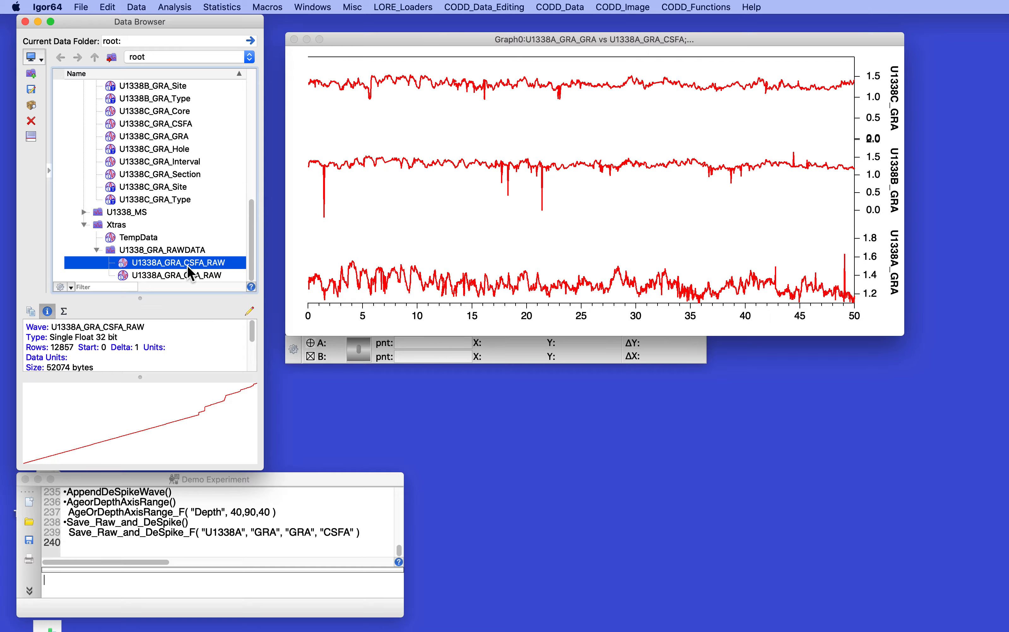
pyautogui.click(188, 275)
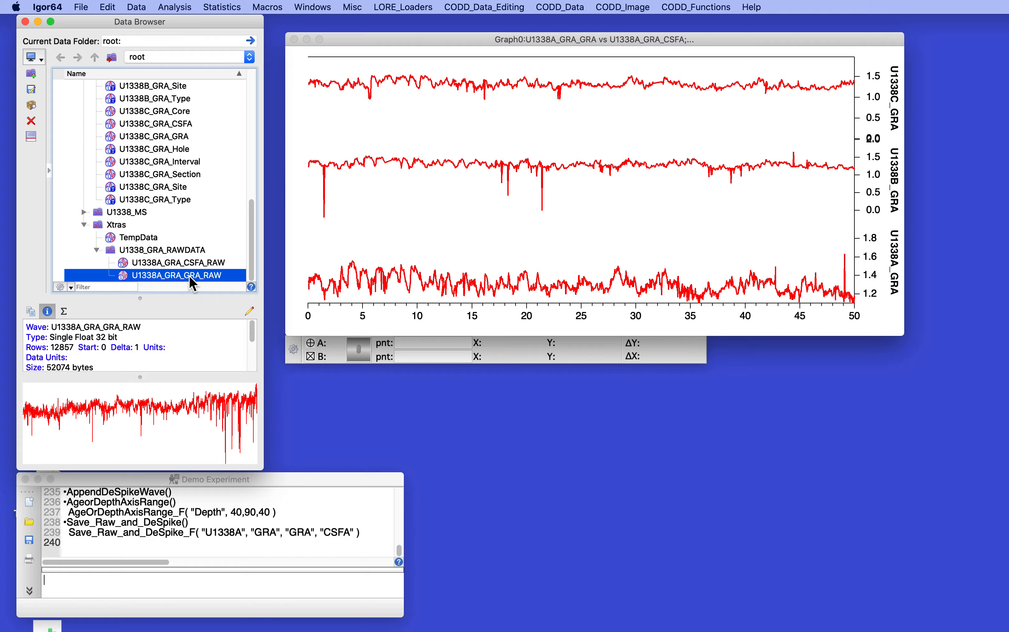
pyautogui.scroll(-1, 96, 249)
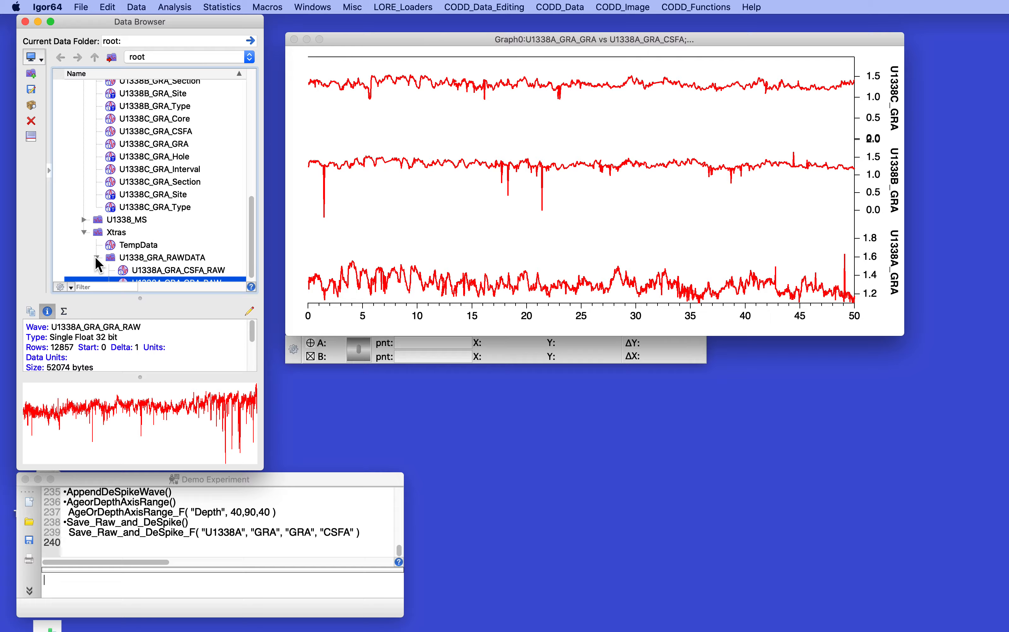
pyautogui.scroll(-1, 96, 259)
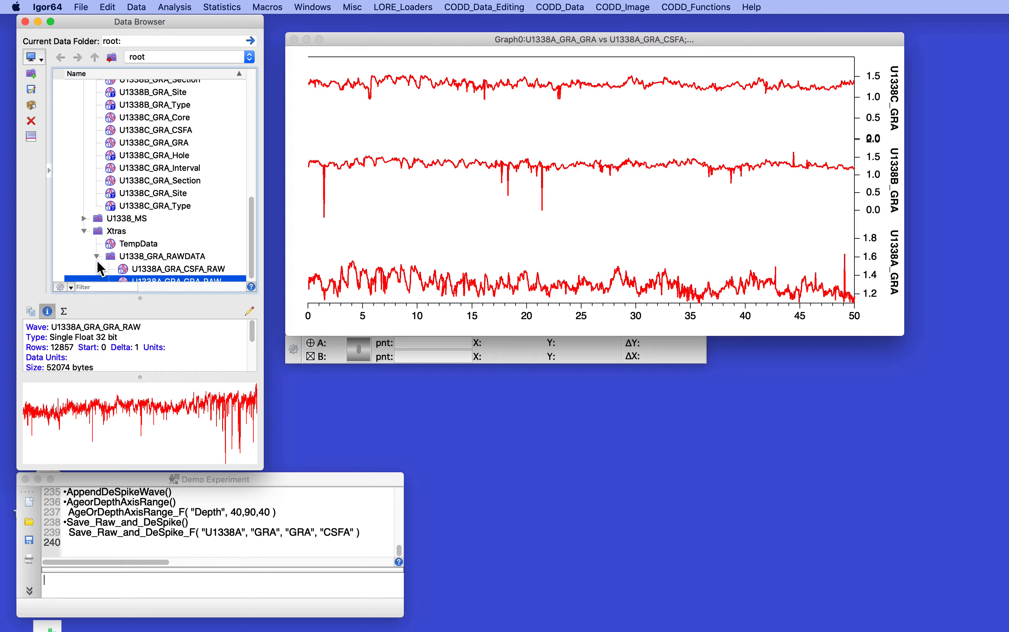
pyautogui.click(199, 278)
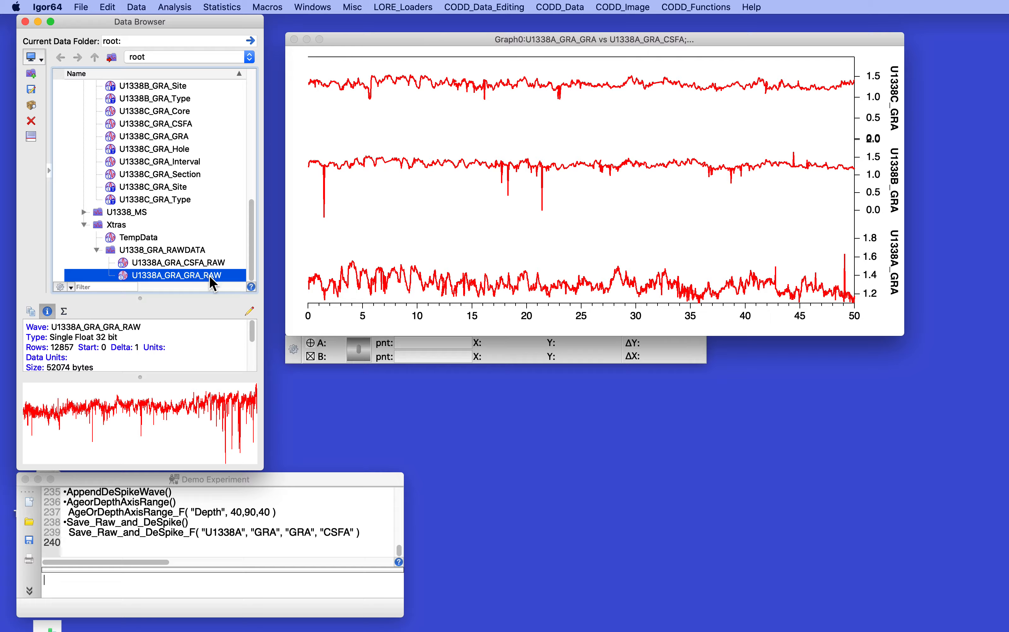
pyautogui.click(96, 250)
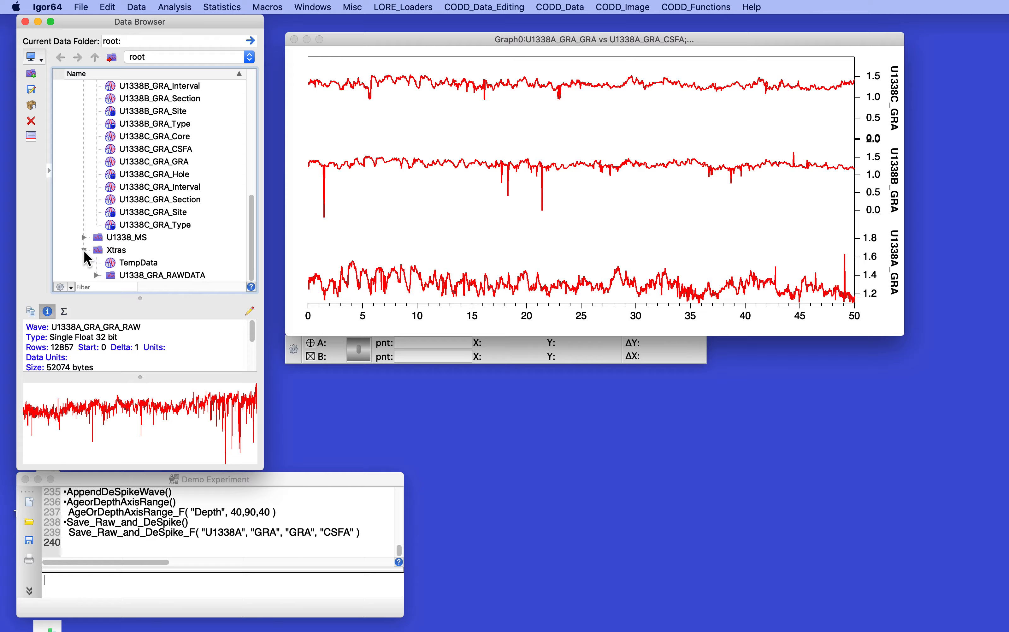
pyautogui.click(84, 250)
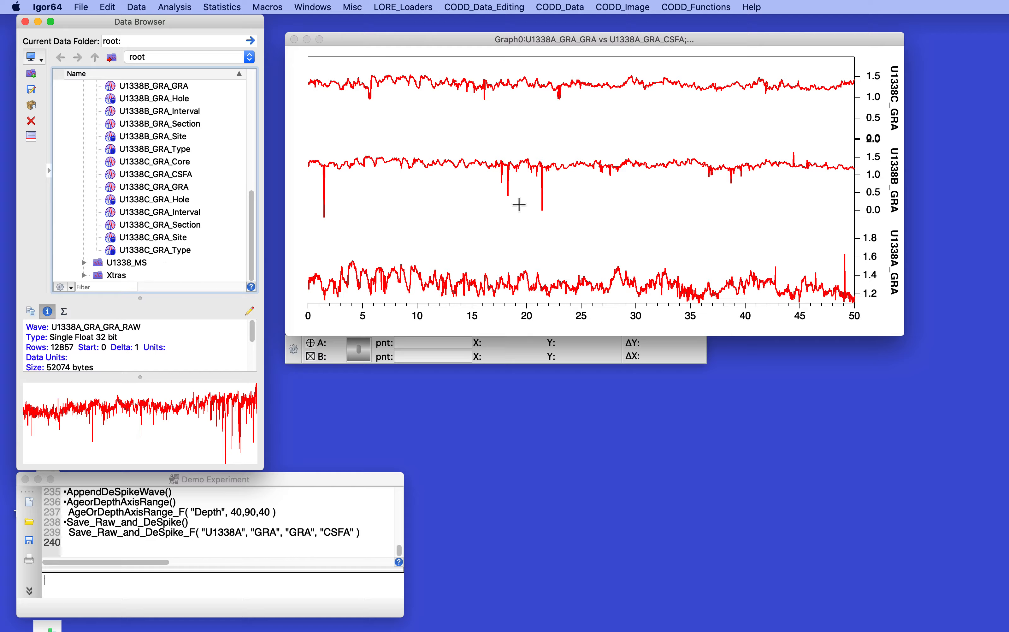
# - Autoscale the graph axes and run Median_DeSpike on U1338A_GRA_GRA in the U1338_GRA folder with standard deviation multiple 1 and filter width 30 points
pyautogui.click(596, 220)
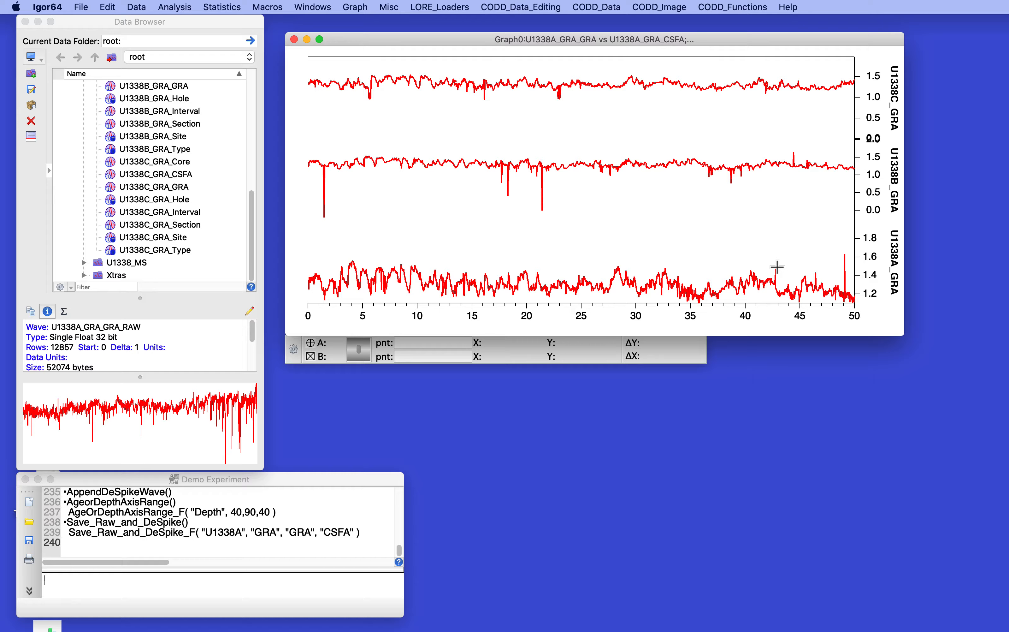
pyautogui.press('super+a')
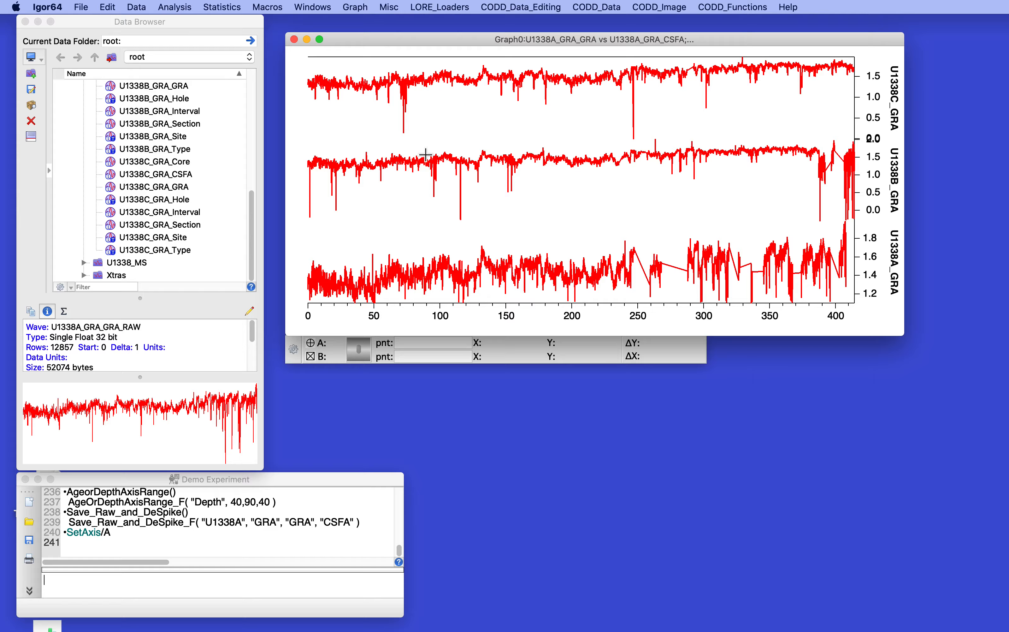
pyautogui.click(511, 7)
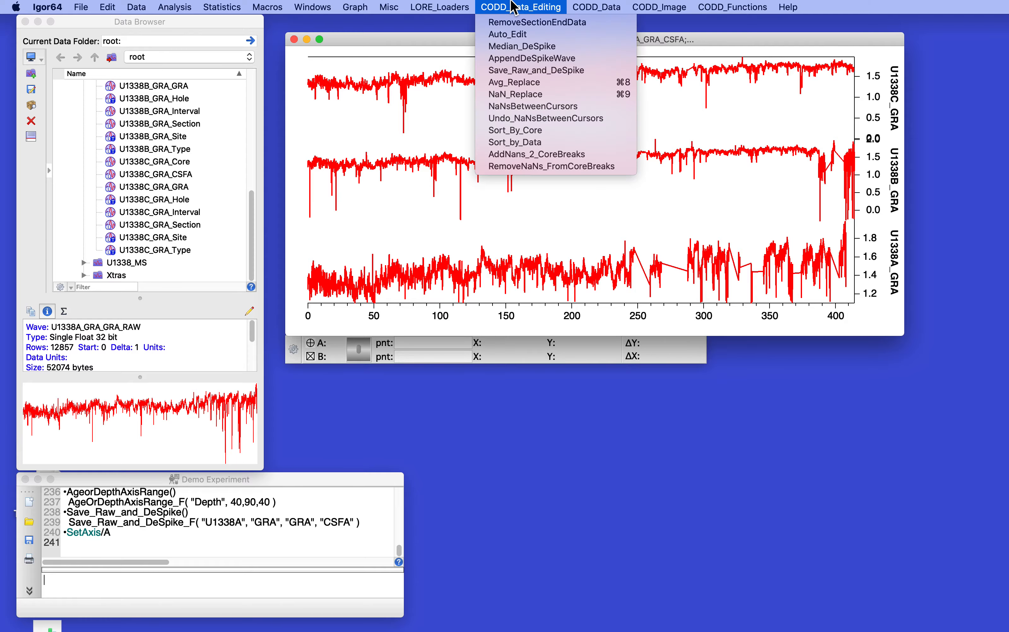
pyautogui.click(523, 45)
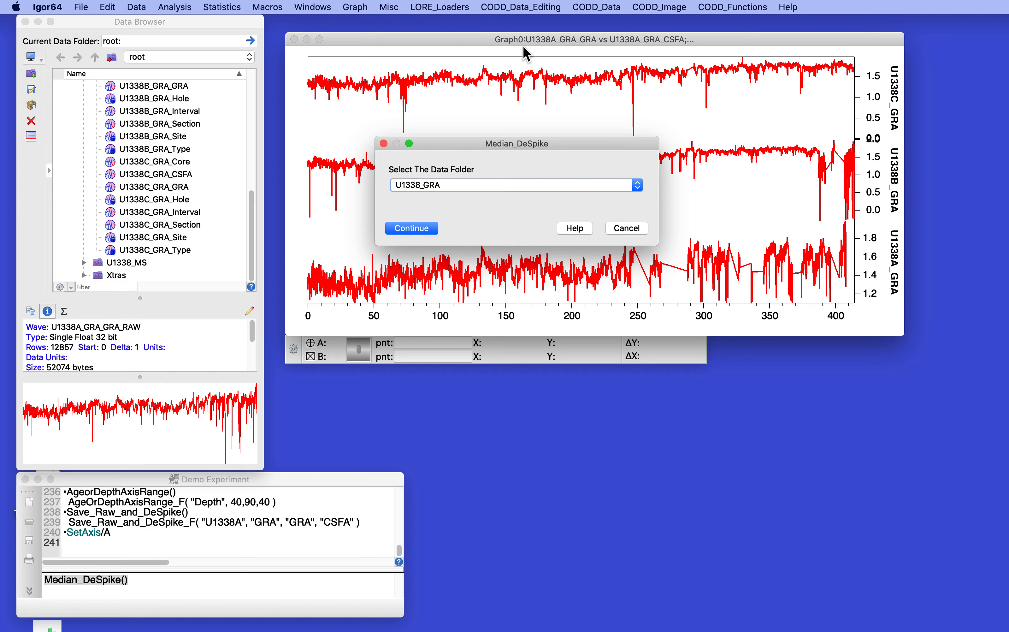
pyautogui.click(424, 228)
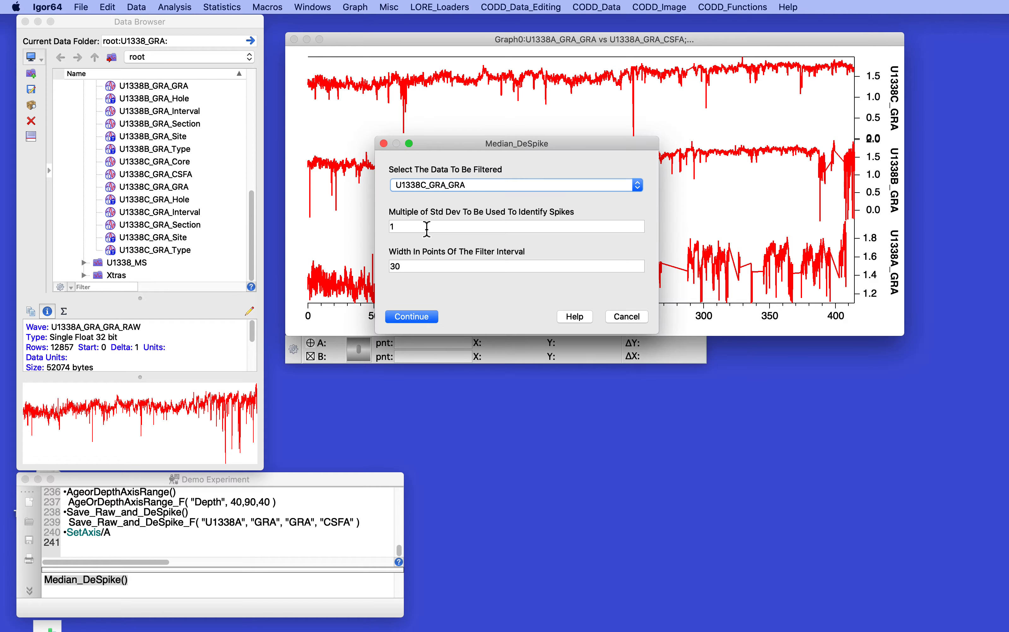
pyautogui.click(456, 186)
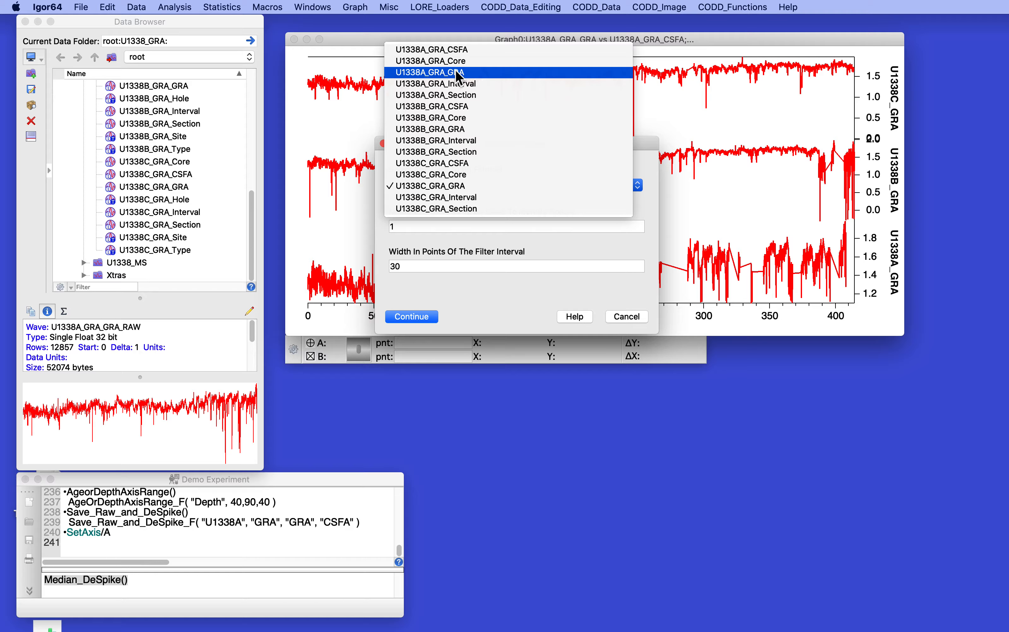
pyautogui.click(456, 72)
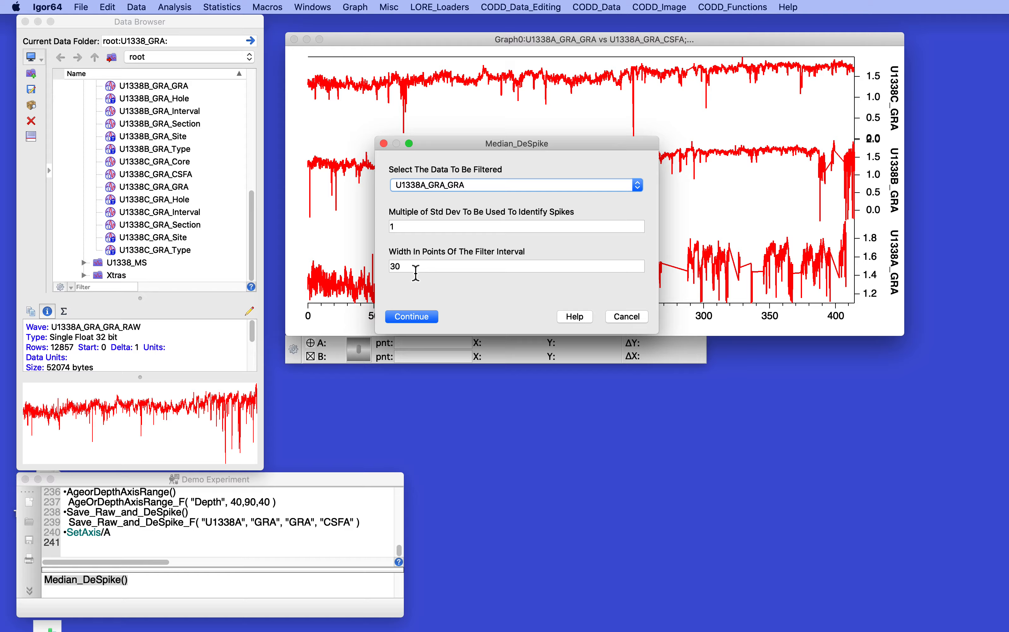
pyautogui.click(410, 229)
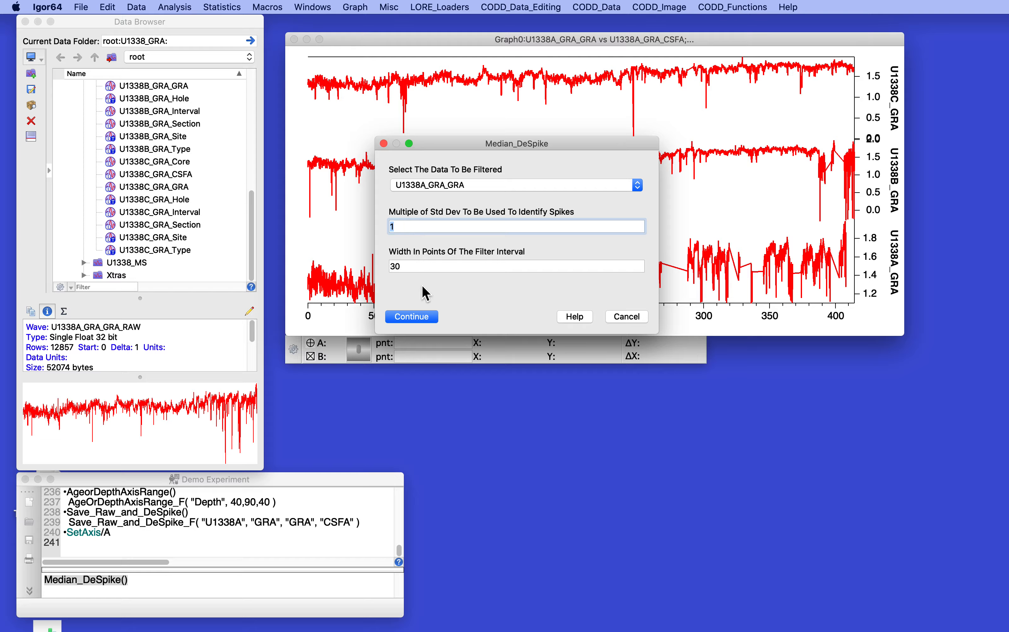
pyautogui.click(411, 316)
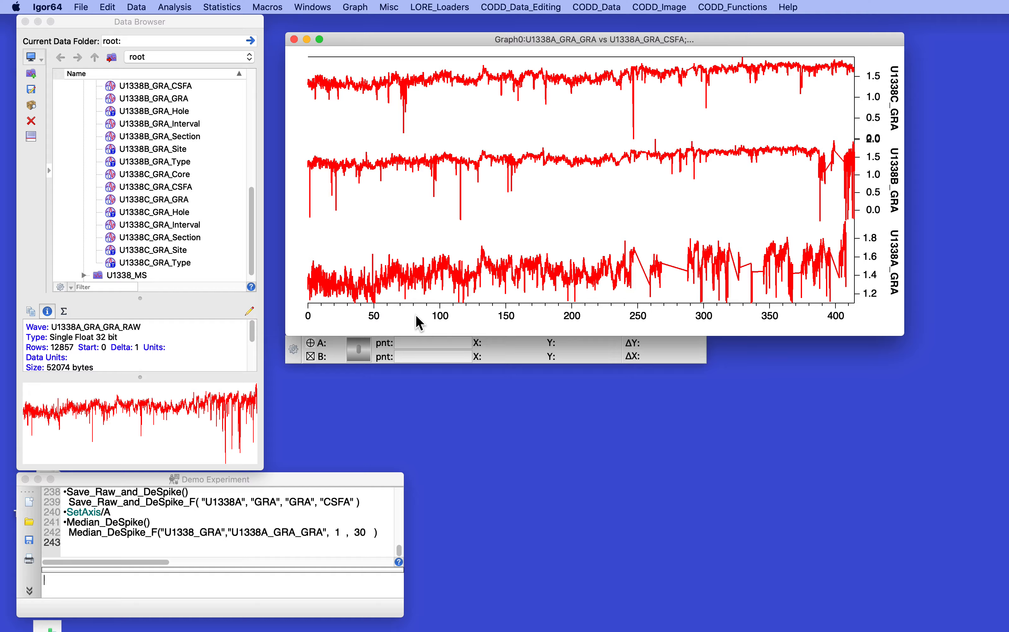
pyautogui.scroll(6, 153, 158)
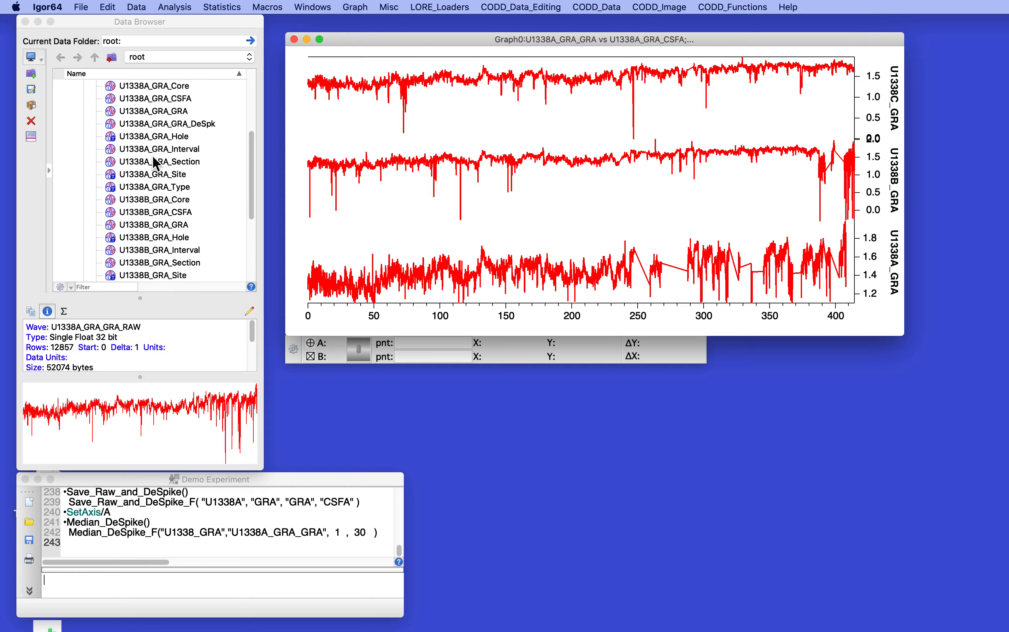
# - Append the despiked U1338A GRA wave to the graph with depth scale CSFA, X axis DepthAxis and Y axis U1338A_GRA_GRA
pyautogui.click(171, 132)
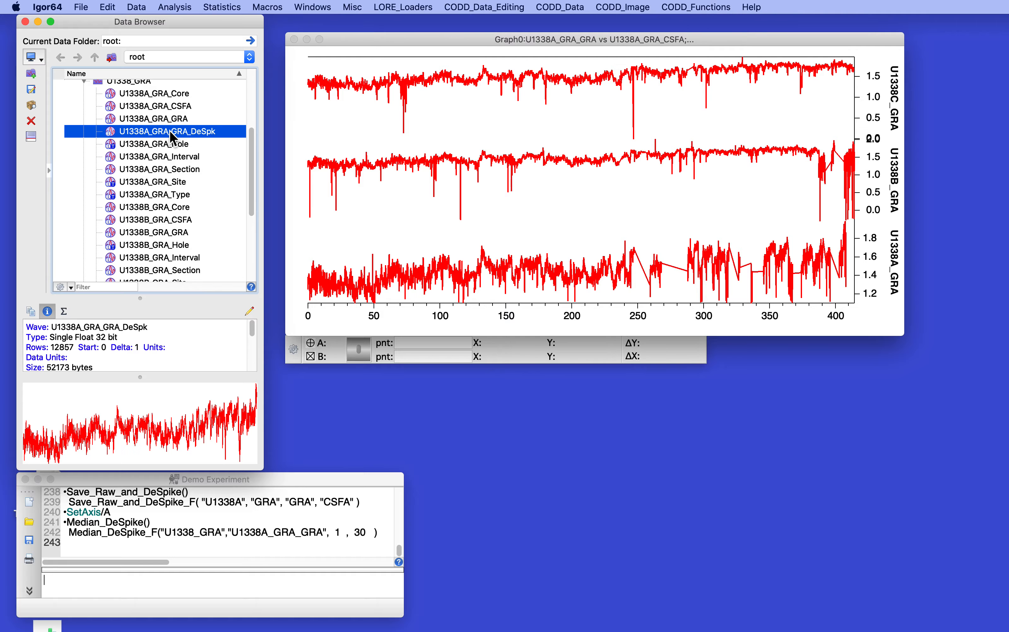
pyautogui.click(171, 132)
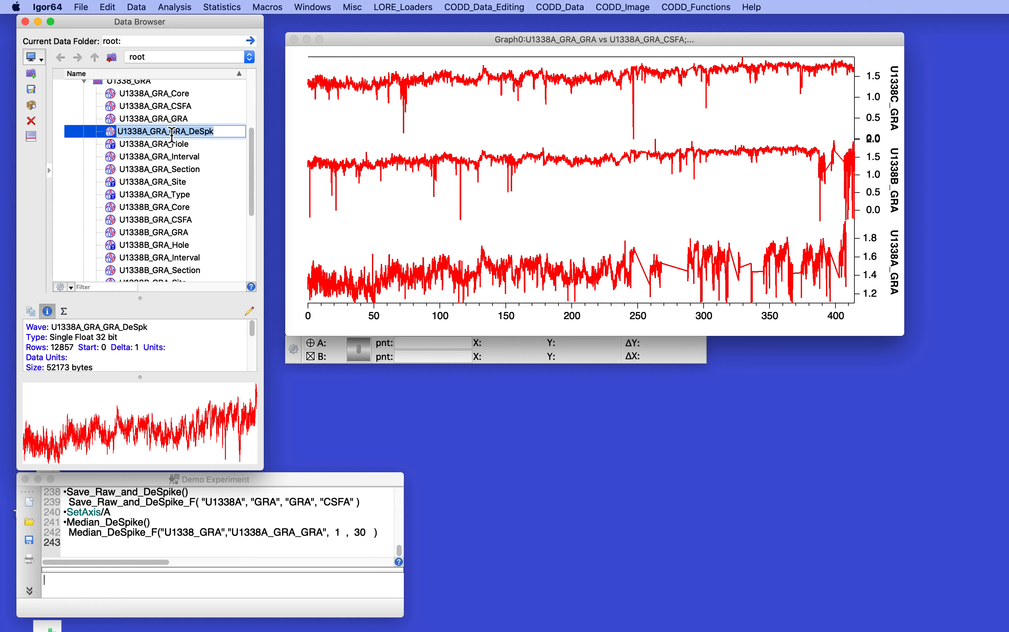
pyautogui.click(464, 7)
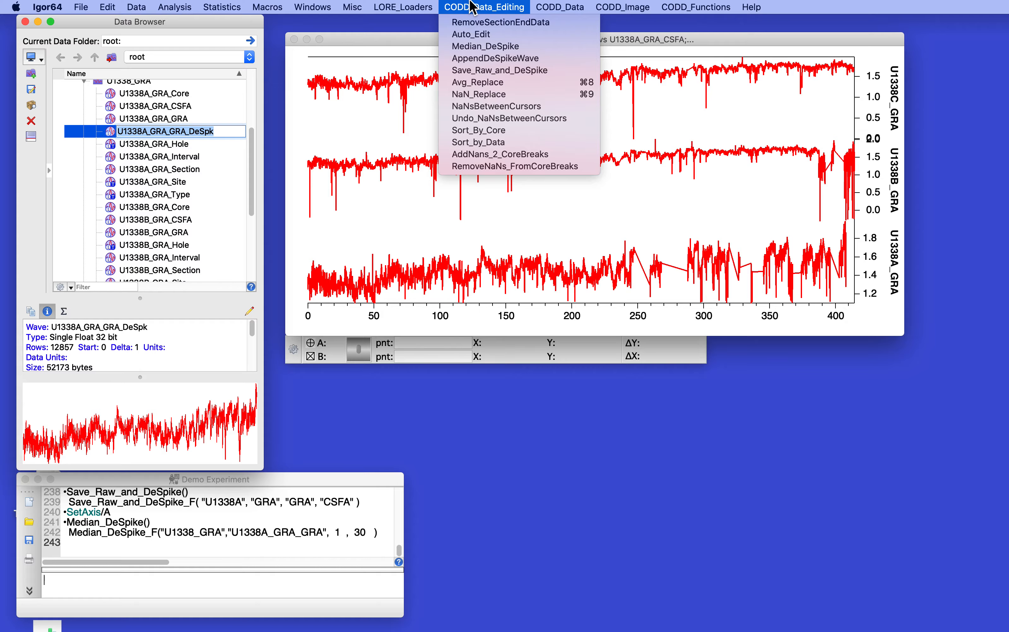
pyautogui.click(497, 58)
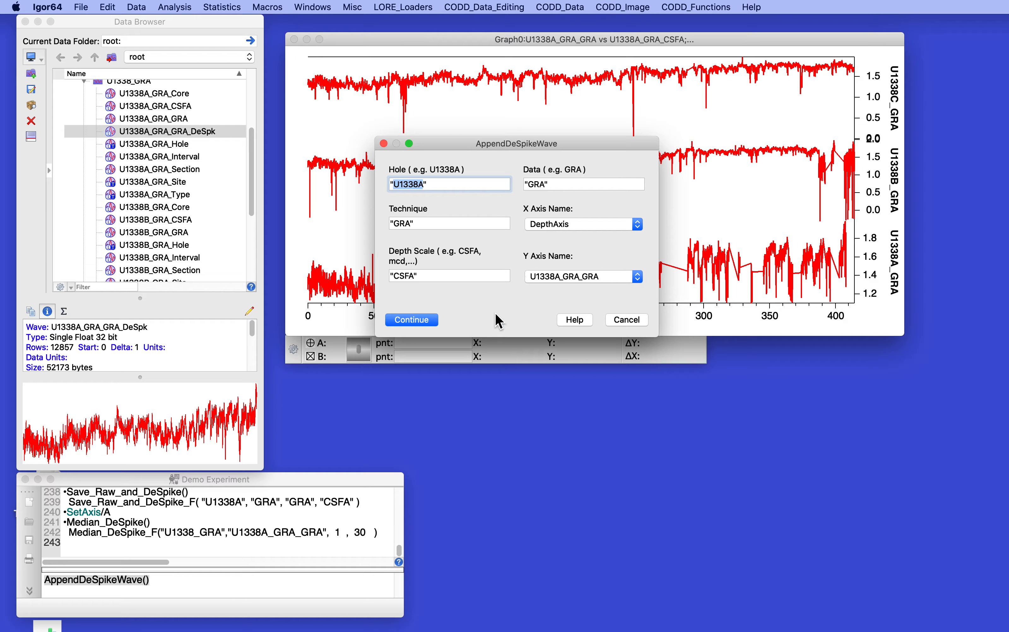
pyautogui.click(424, 321)
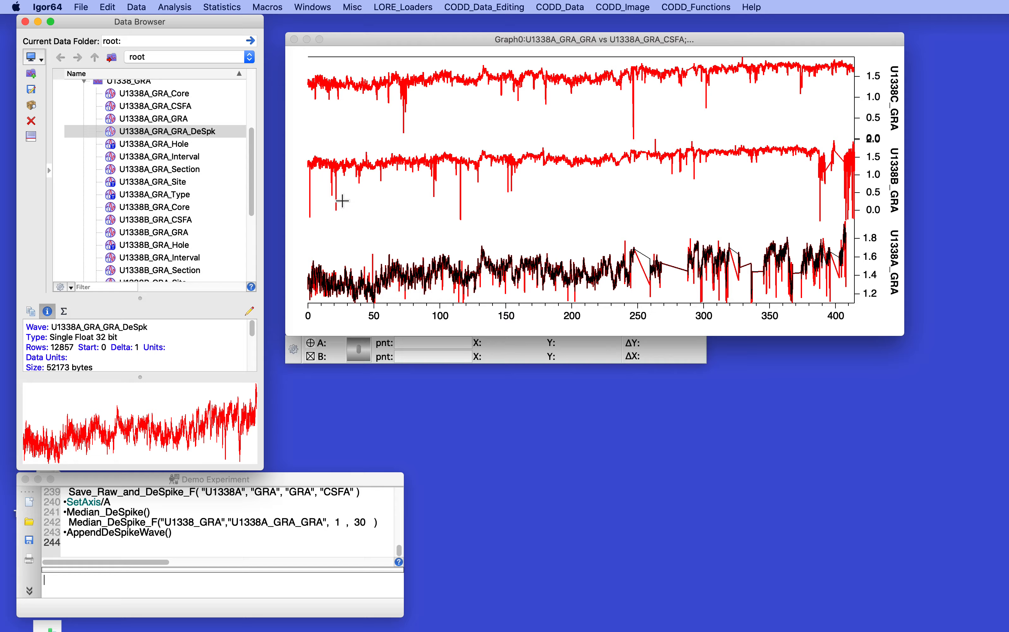
# - Run Save_Raw_and_DeSpike for hole U1338A with technique GRA, data GRA and depth type CSFA, accepting the renaming of the median-despiked wave
pyautogui.click(267, 595)
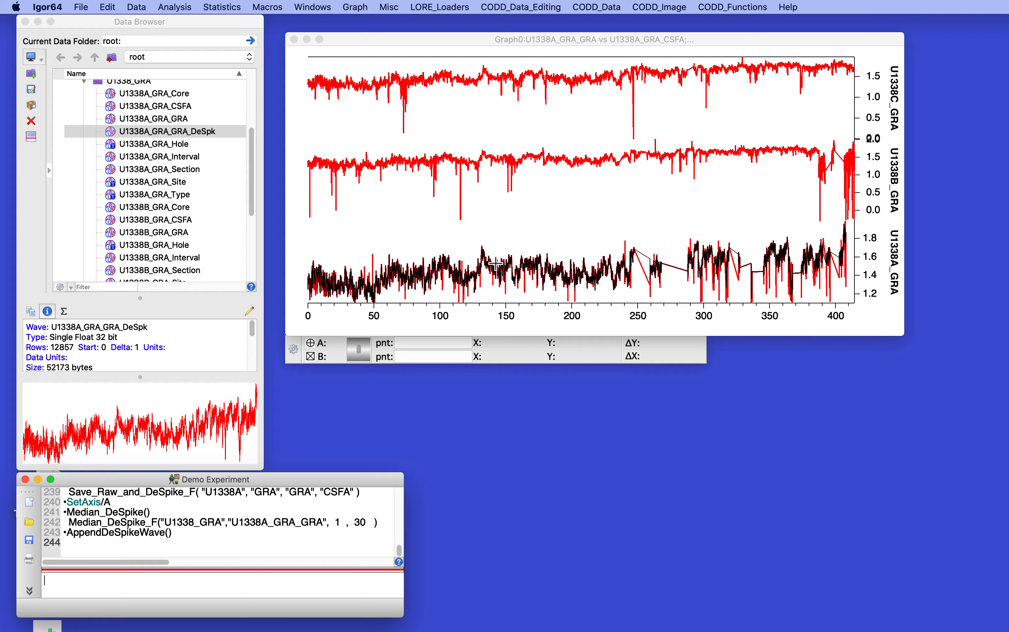
pyautogui.click(524, 7)
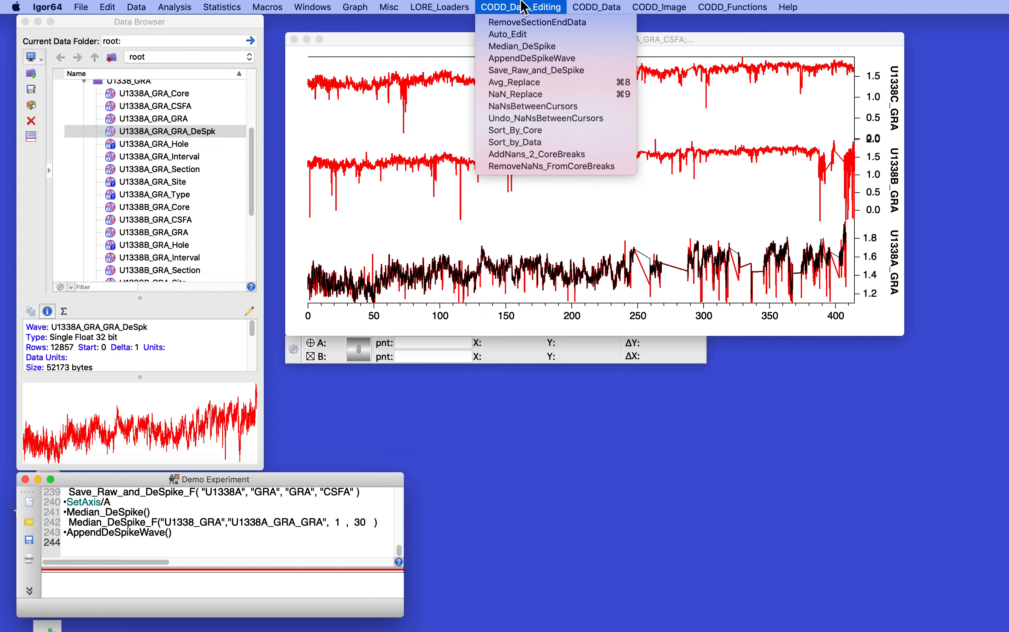
pyautogui.click(527, 71)
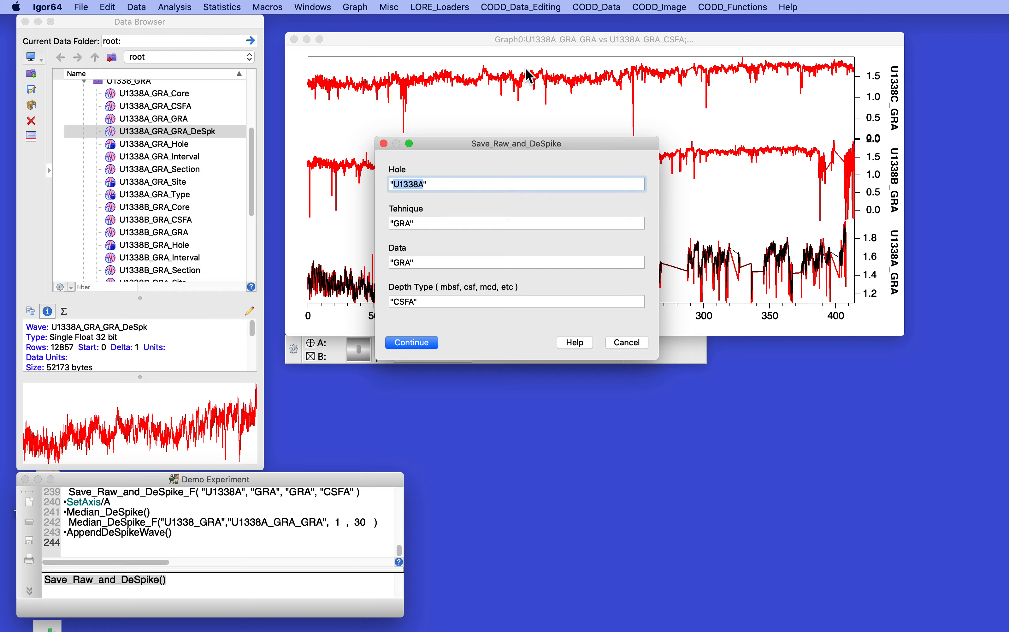
pyautogui.click(415, 341)
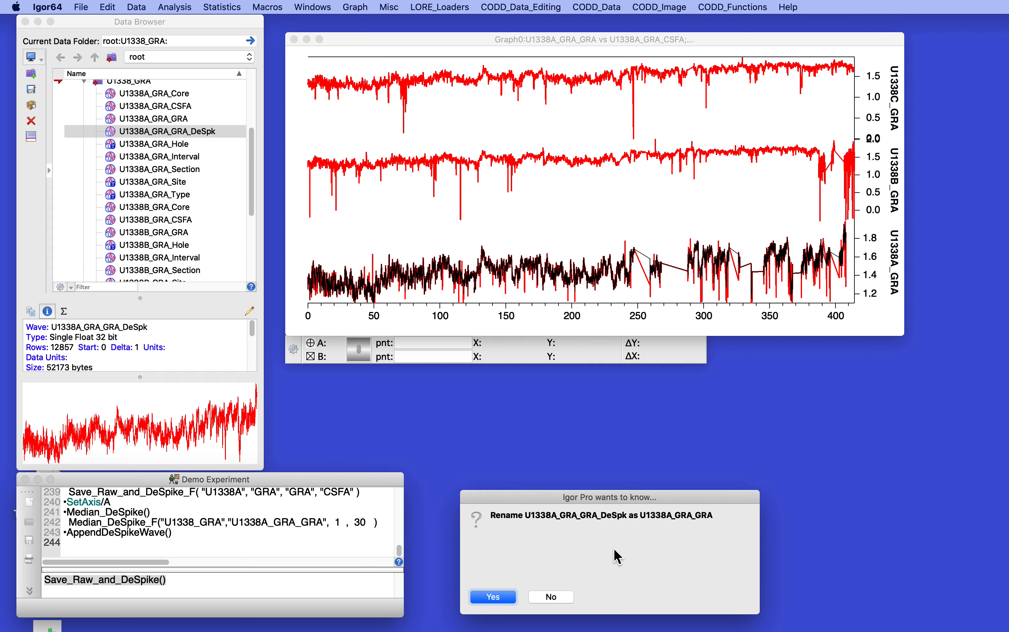
pyautogui.click(493, 597)
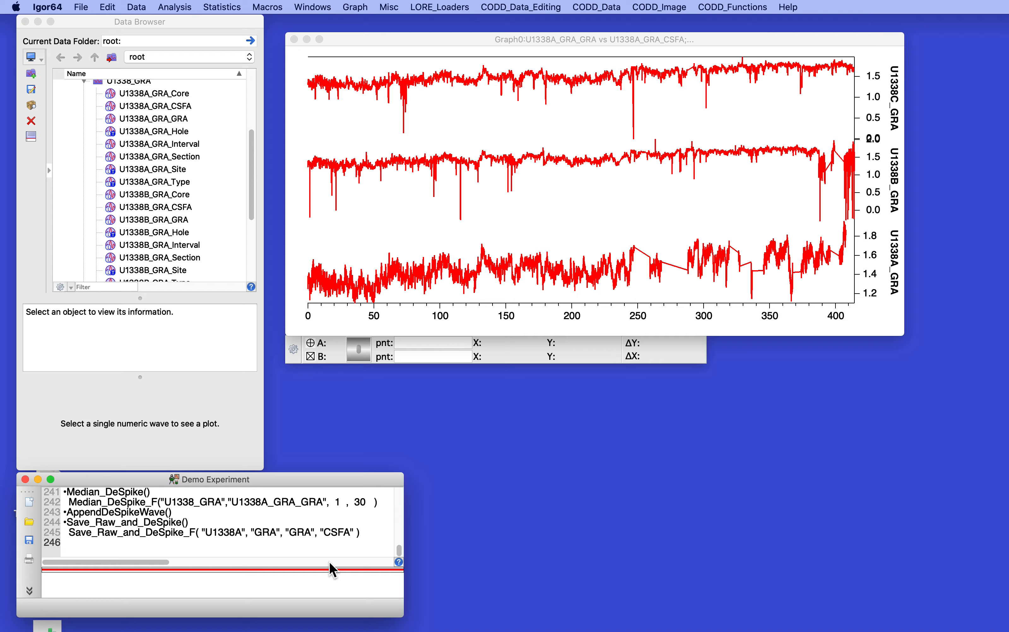
# - Copy the Auto_Edit_F and Median_DeSpike_F commands from the U1338A_GRA_GRA wave note into the command line
pyautogui.scroll(-5, 111, 156)
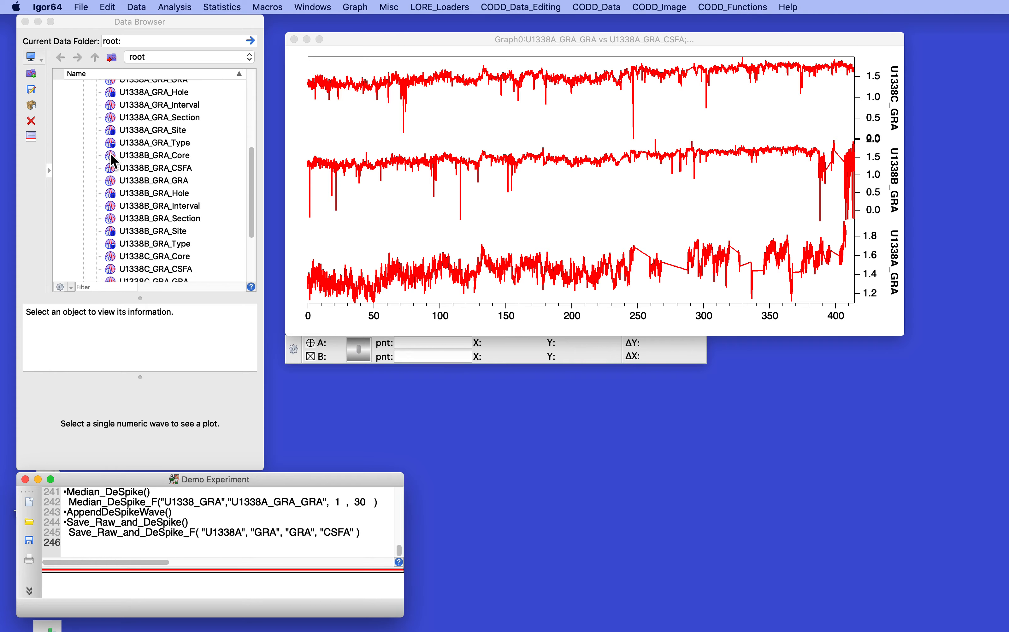
pyautogui.scroll(3, 111, 156)
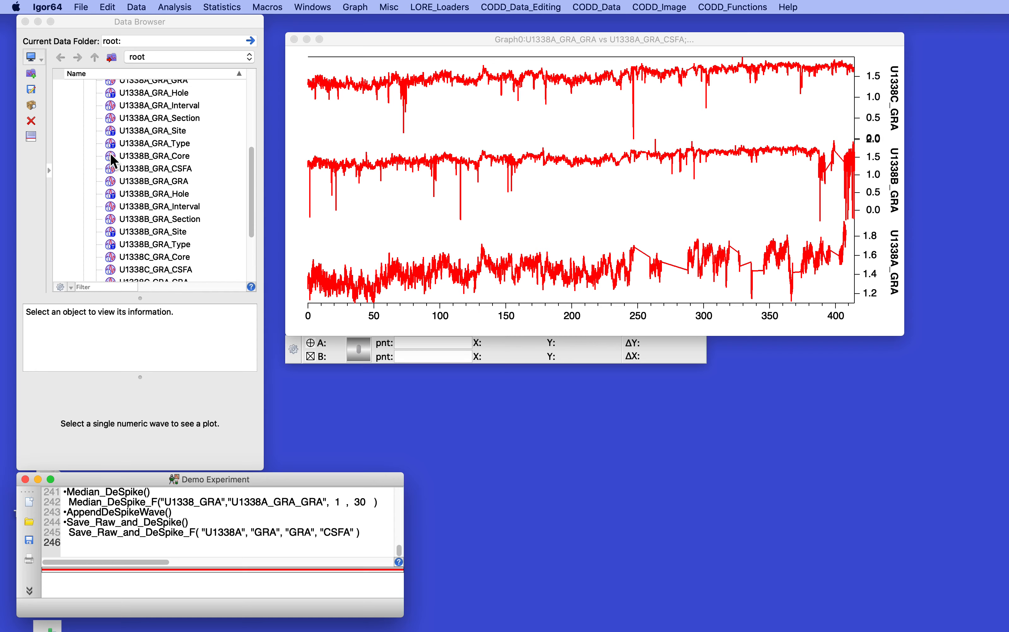
pyautogui.scroll(3, 111, 158)
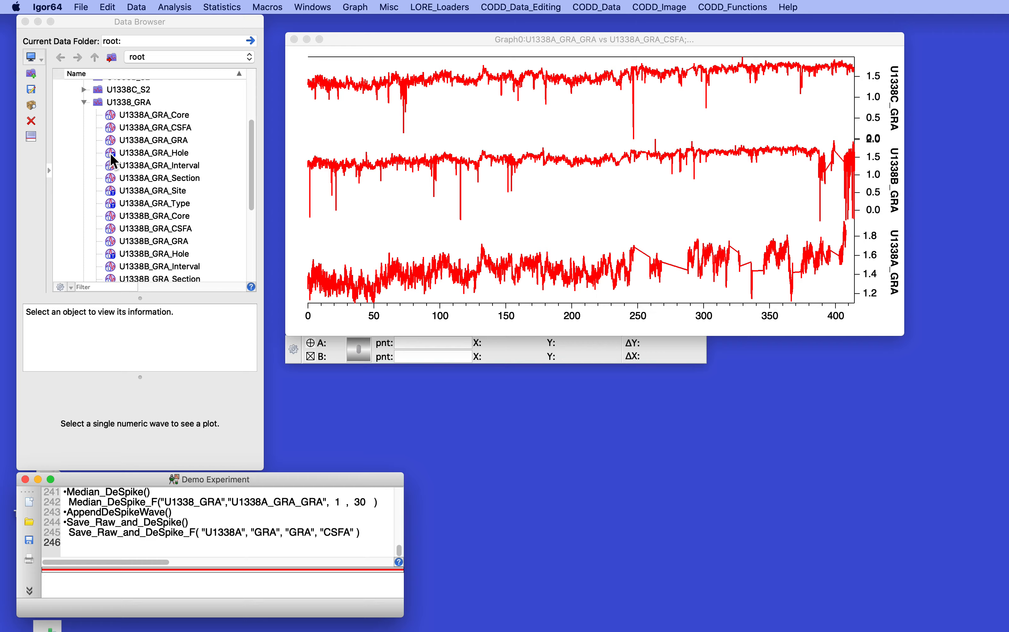
pyautogui.scroll(-2, 110, 153)
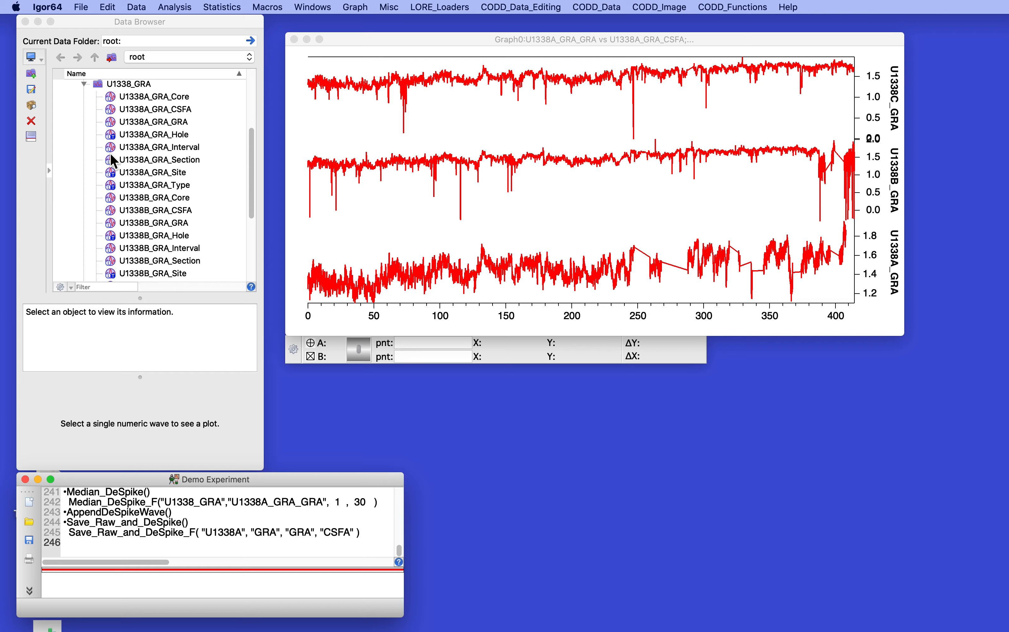
pyautogui.click(110, 122)
pyautogui.scroll(-5, 167, 335)
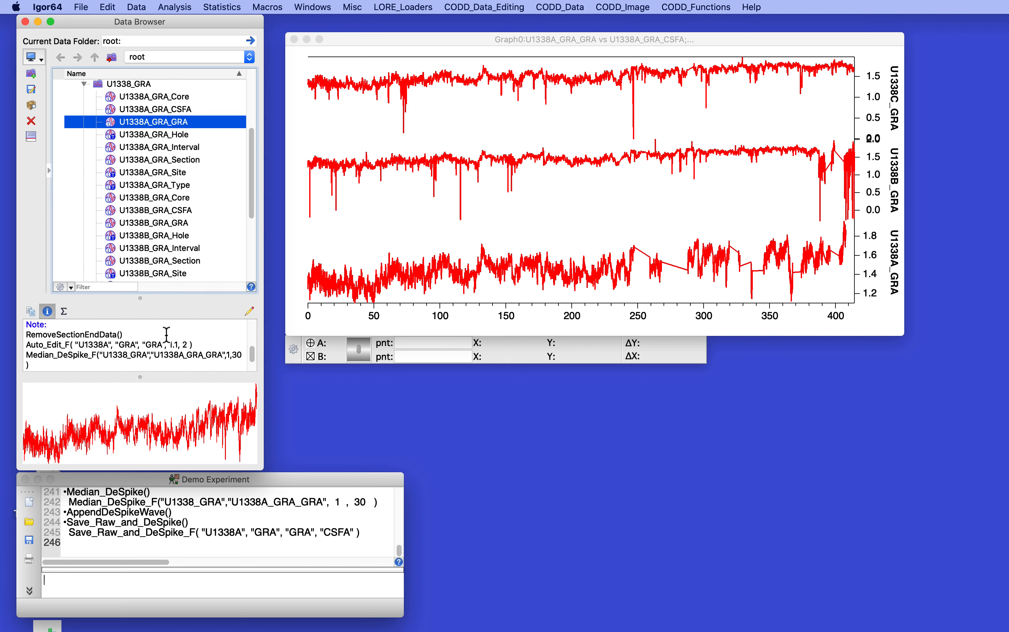
pyautogui.click(27, 349)
pyautogui.moveTo(28, 349); pyautogui.dragTo(25, 372)
pyautogui.press('super+c')
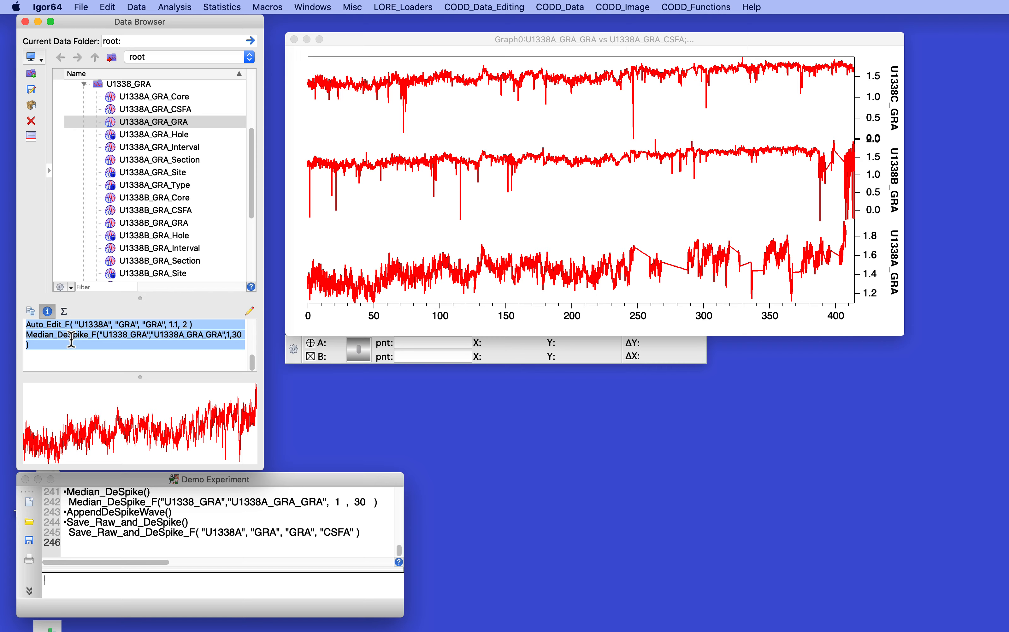
pyautogui.click(82, 586)
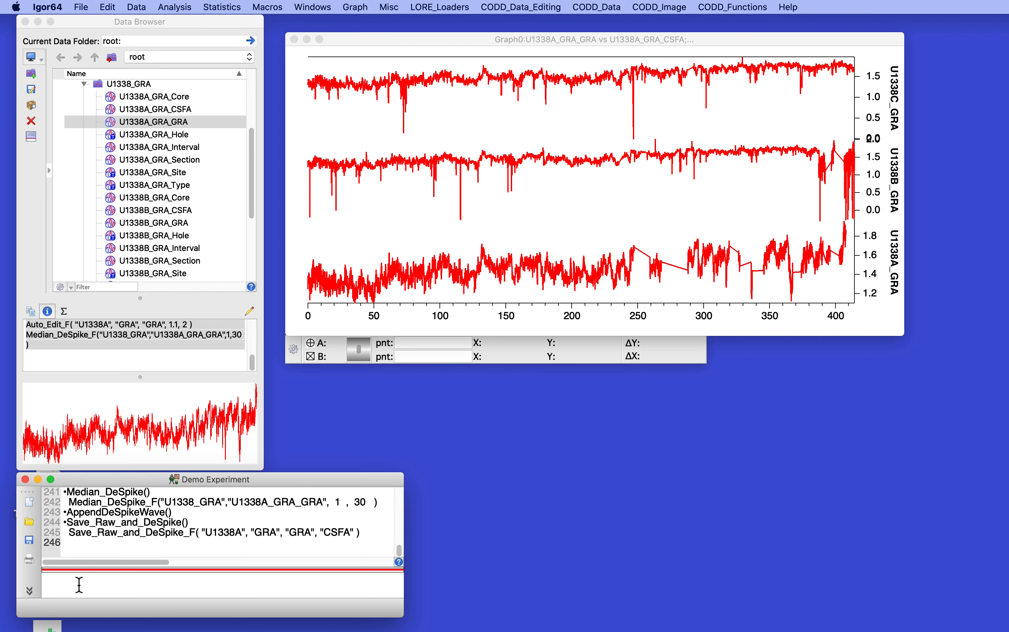
pyautogui.press('super+v')
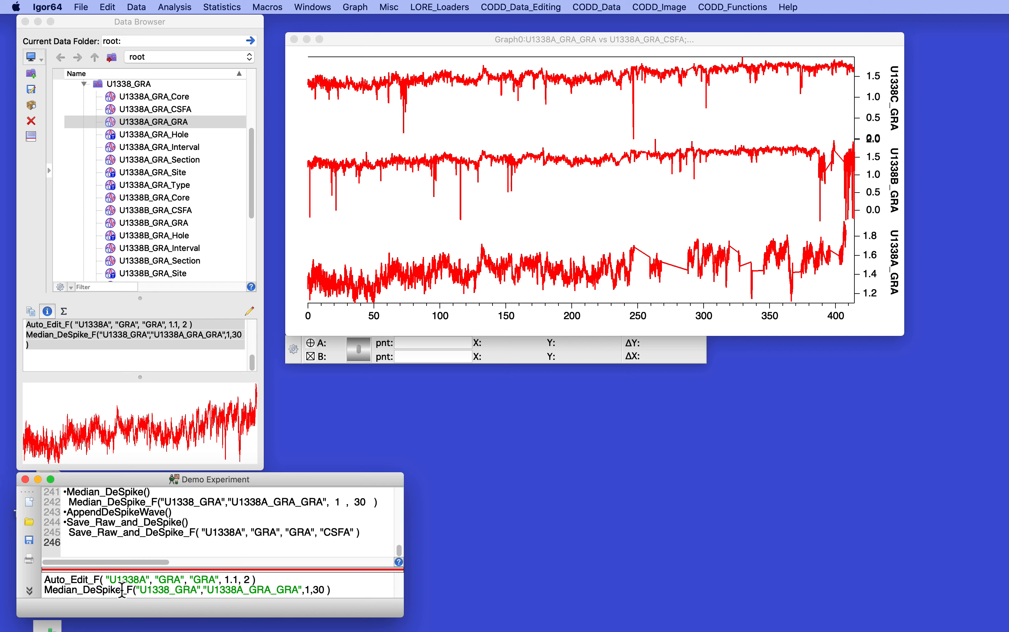
# - Change the hole to U1338B in both the pasted Auto_Edit_F and Median_DeSpike_F commands and execute them
pyautogui.moveTo(139, 580); pyautogui.dragTo(158, 581)
pyautogui.write('B')
pyautogui.click(241, 591)
pyautogui.moveTo(241, 591); pyautogui.dragTo(243, 590)
pyautogui.write('B')
pyautogui.press('Return')
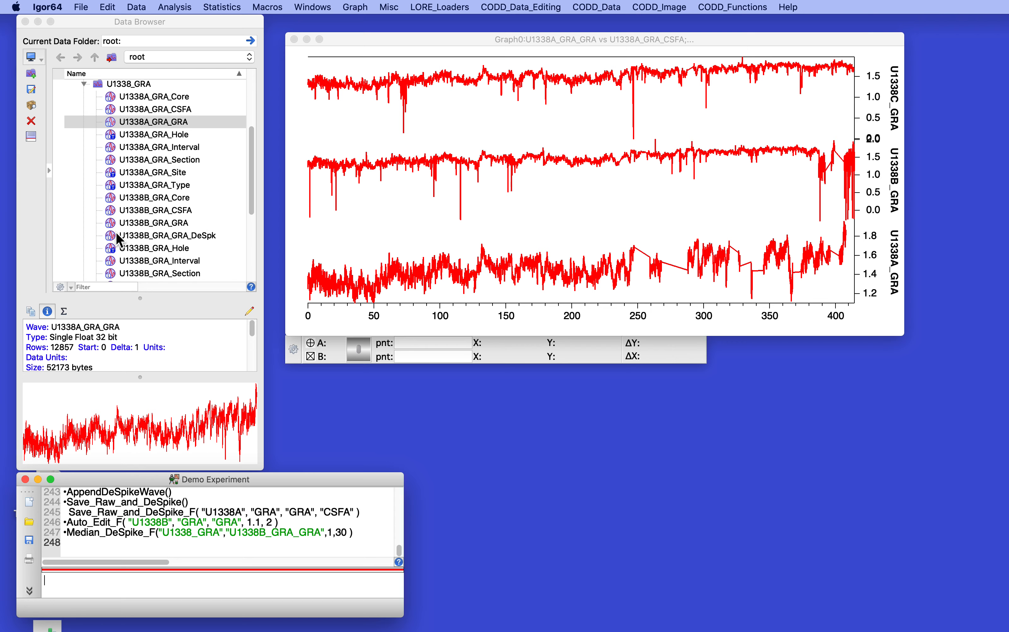
# - Append the despiked U1338B GRA wave to the graph with depth scale CSFA, X axis DepthAxis and Y axis U1338B_GRA_GRA
pyautogui.click(518, 6)
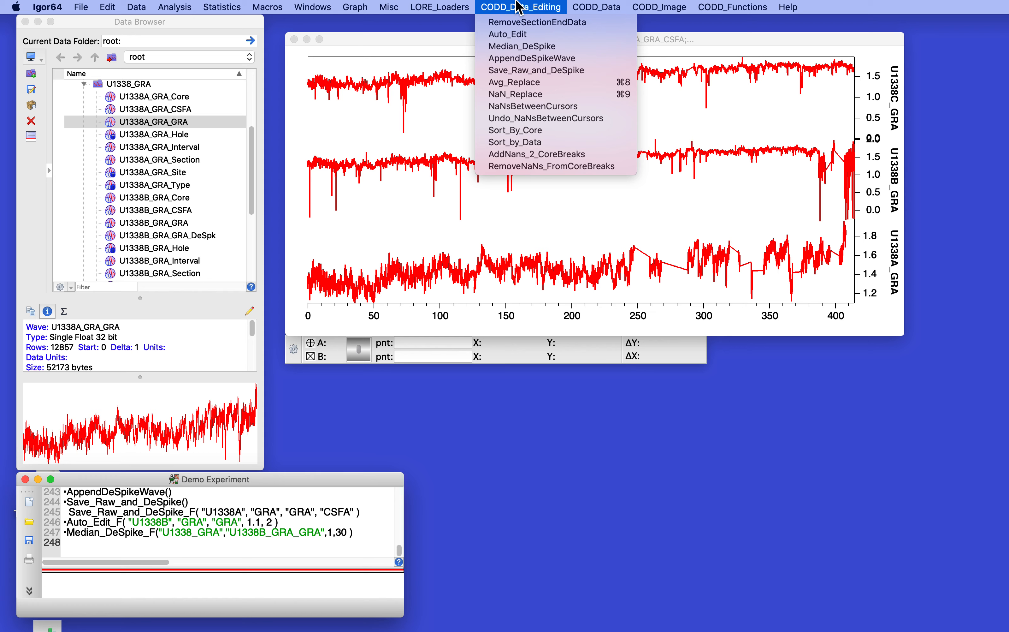
pyautogui.click(534, 59)
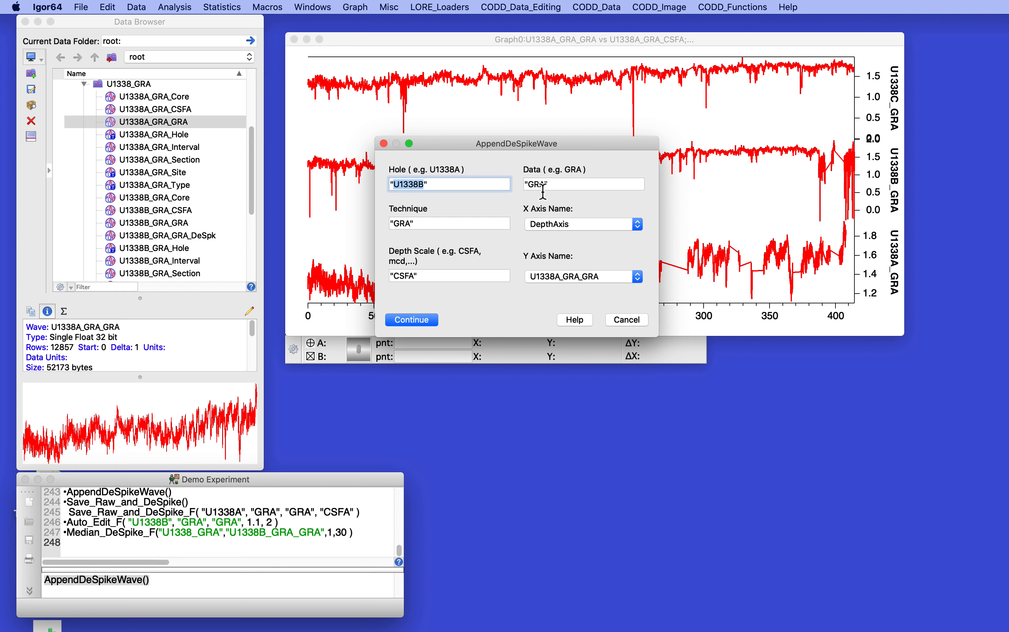
pyautogui.click(584, 278)
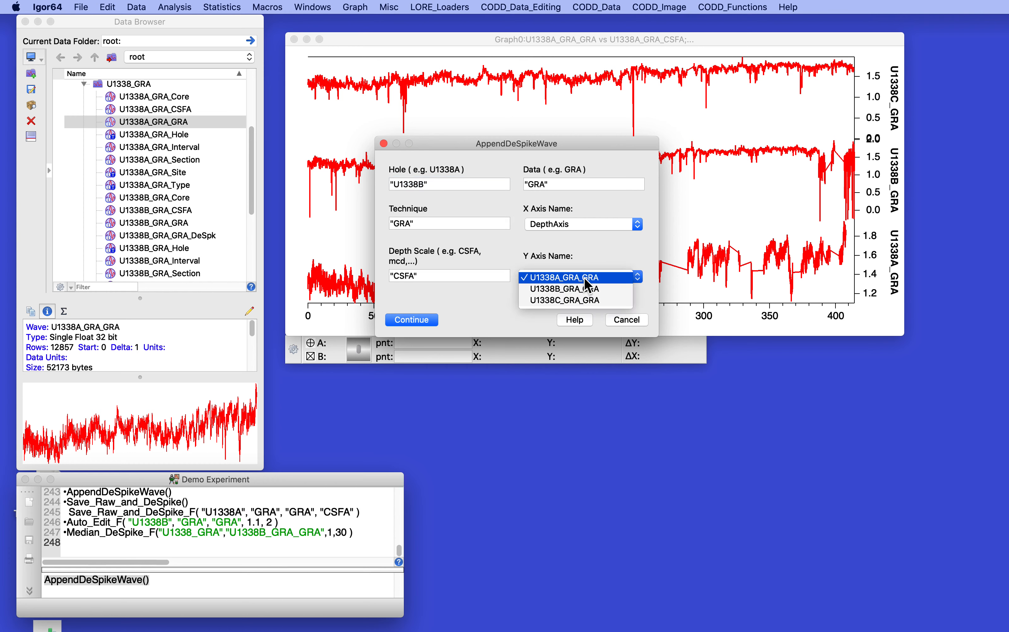
pyautogui.click(582, 287)
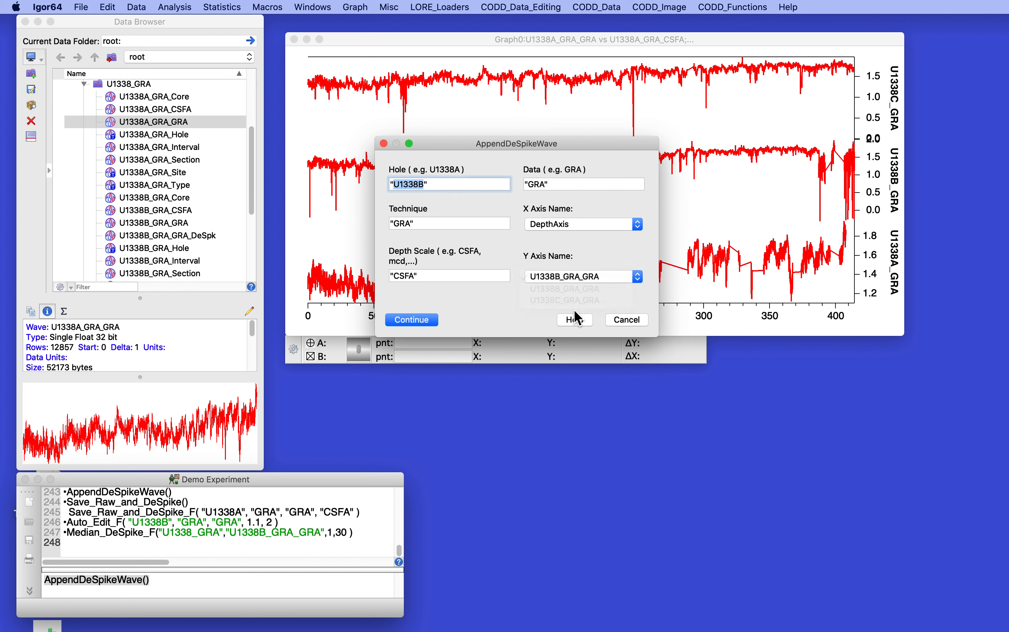
pyautogui.click(413, 320)
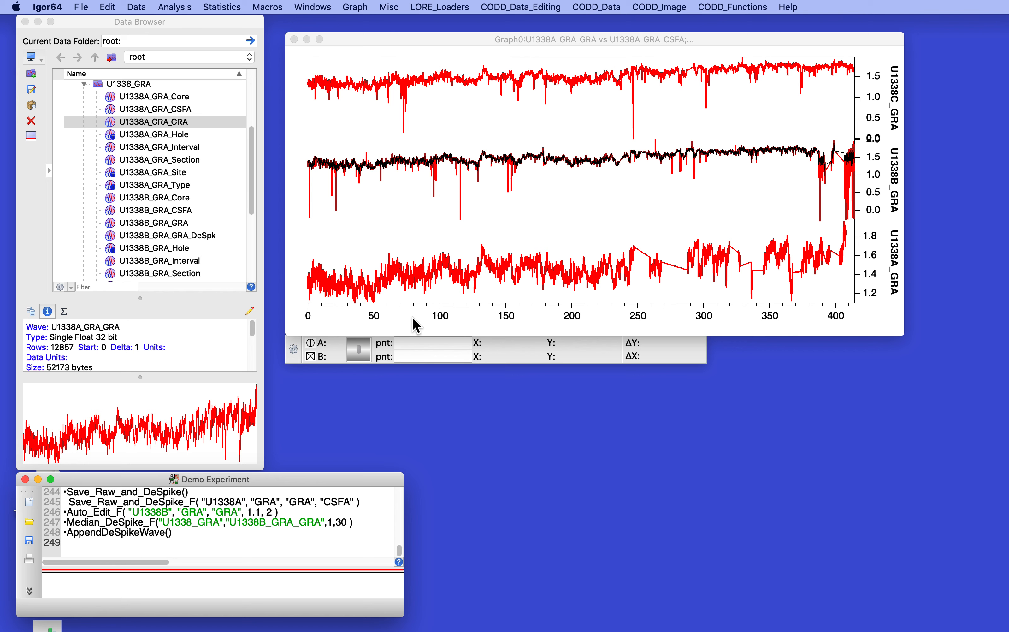
# - Run Save_Raw_and_DeSpike for hole U1338B with technique GRA, data GRA and depth type CSFA, accepting the wave renaming
pyautogui.click(503, 7)
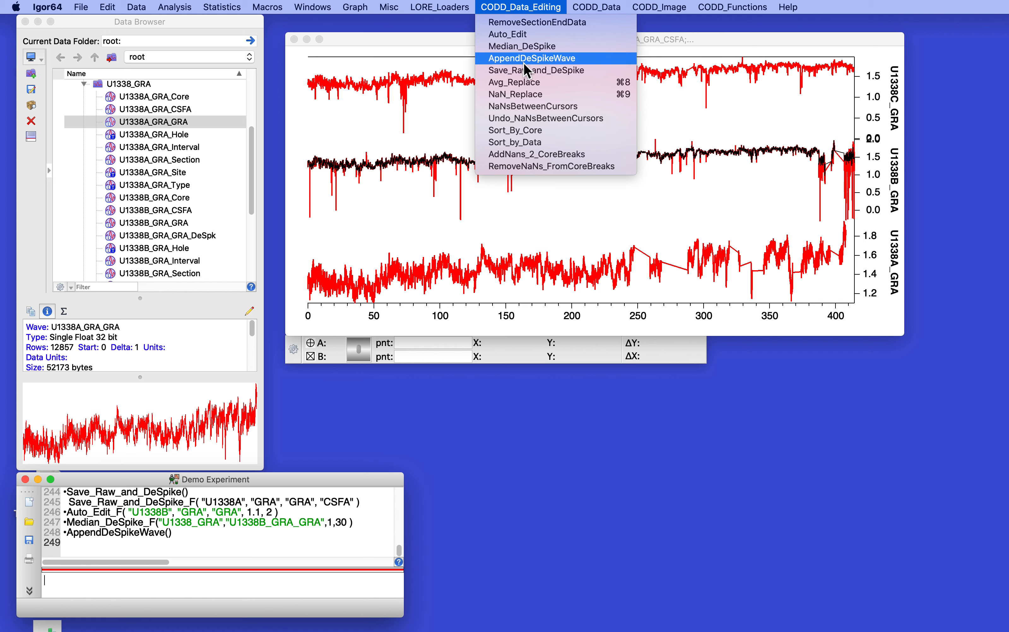
pyautogui.click(526, 71)
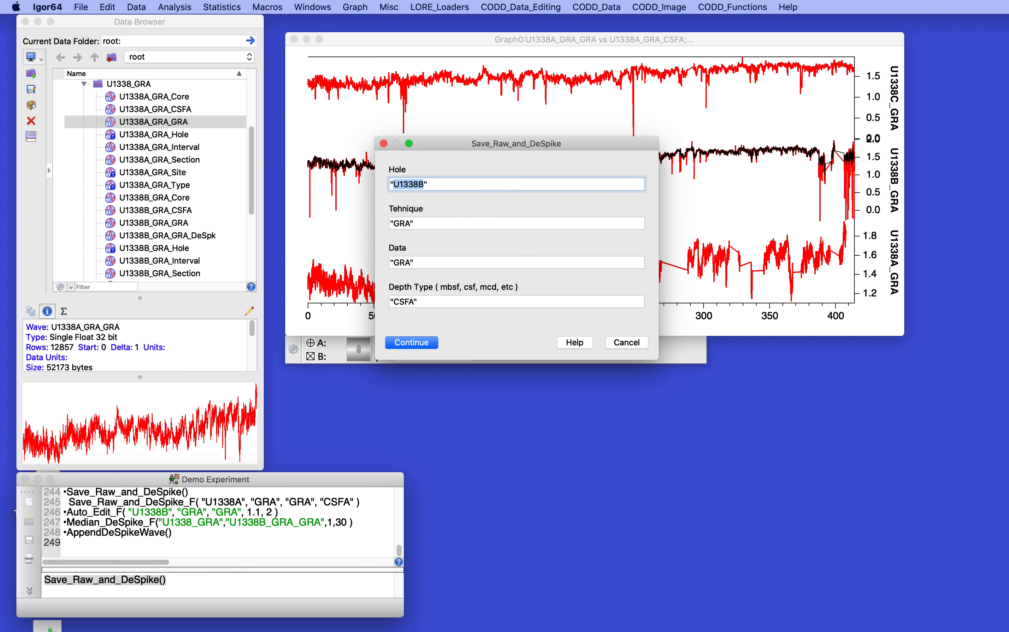
pyautogui.click(412, 343)
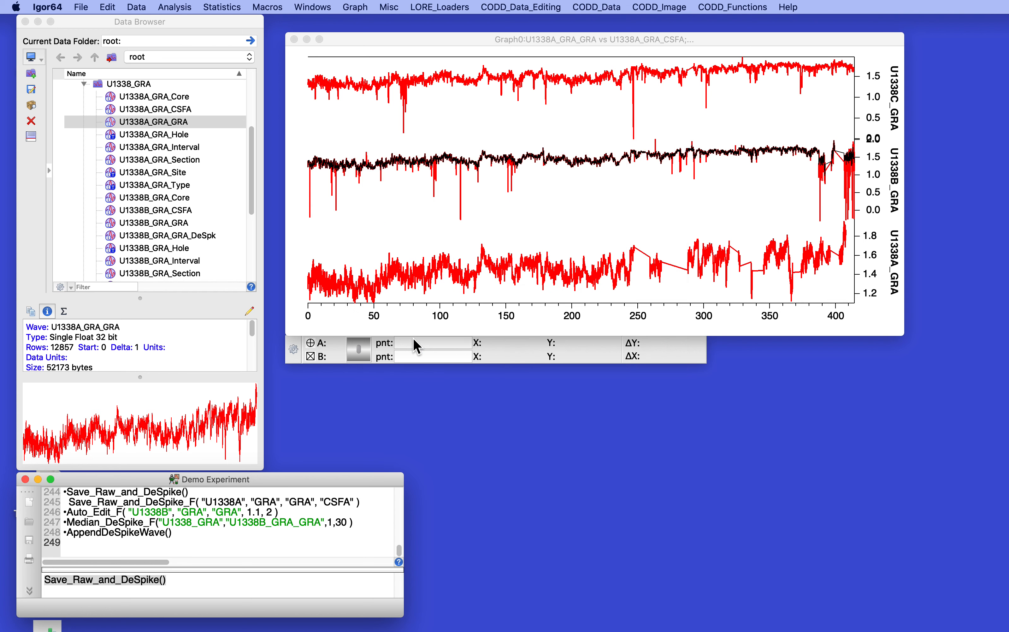
pyautogui.click(493, 616)
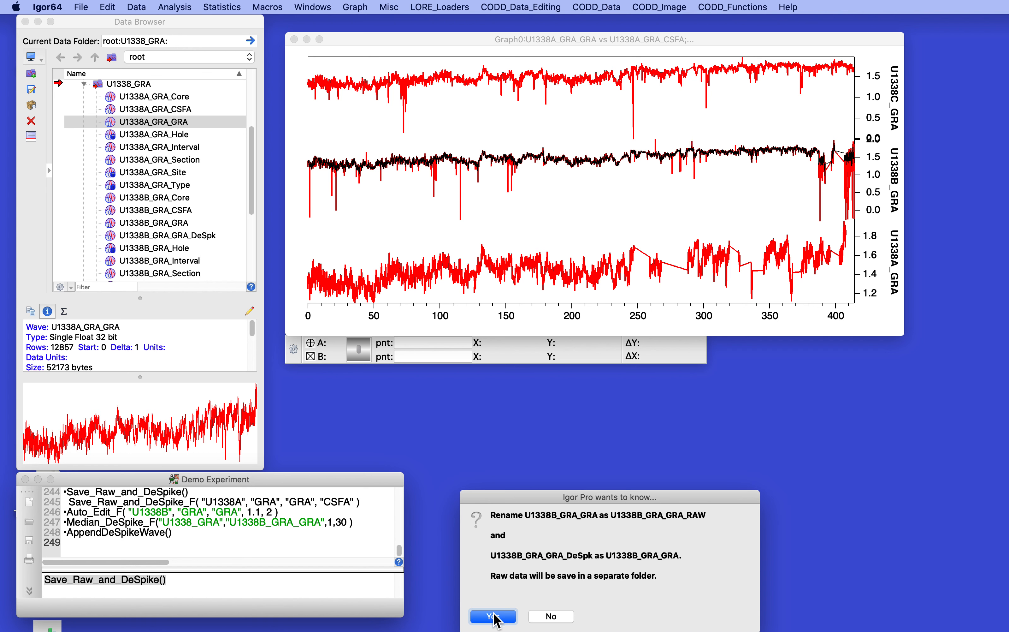
# - Examine the wave note of U1338B_GRA_GRA in the U1338_GRA folder and compare it with the commands in the history
pyautogui.scroll(1, 143, 124)
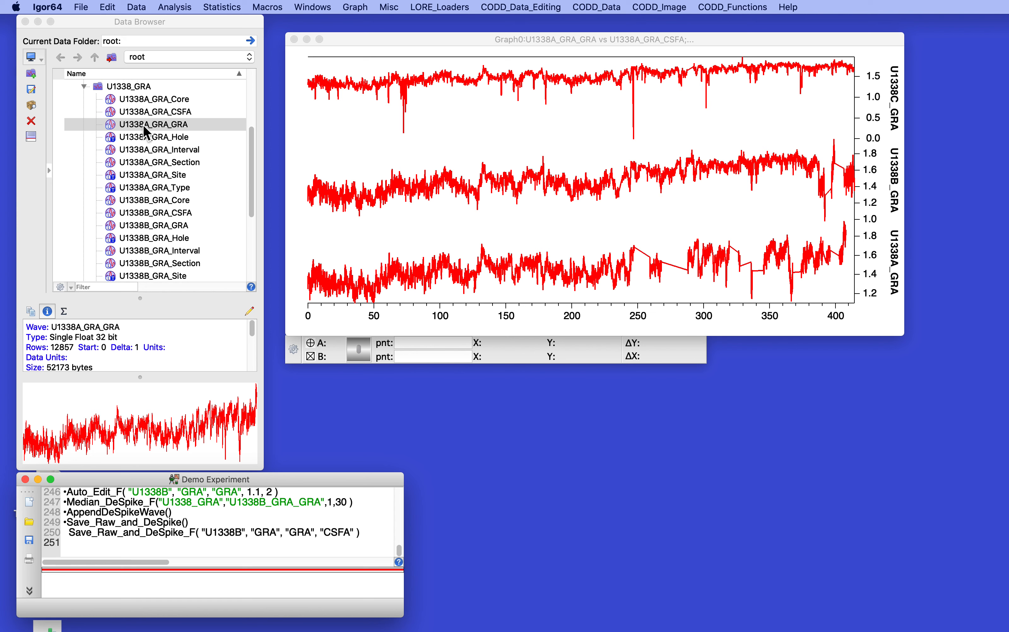
pyautogui.click(112, 122)
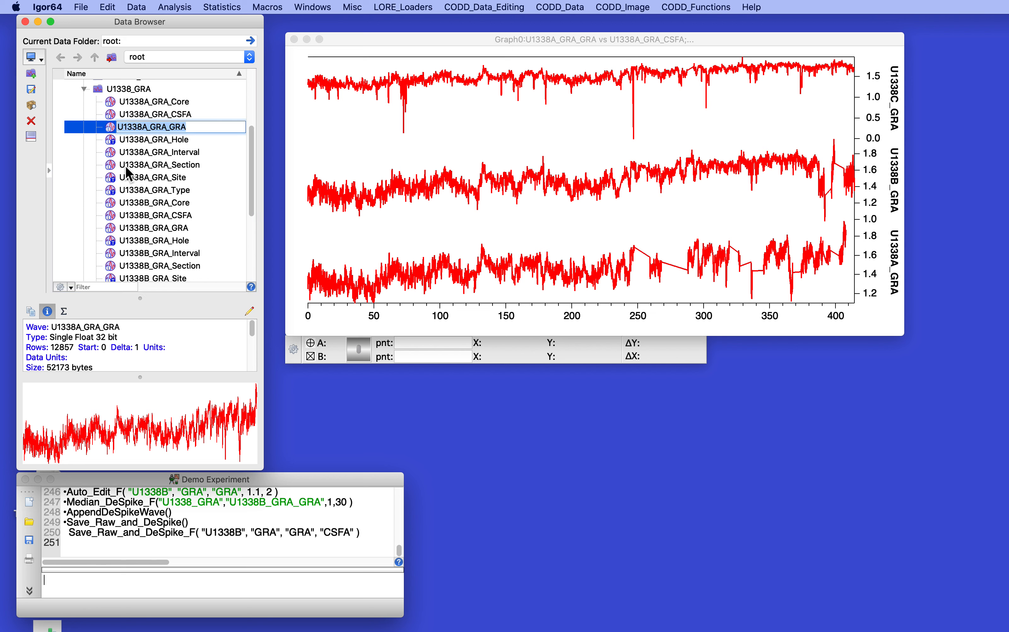
pyautogui.scroll(-2, 136, 186)
pyautogui.scroll(-1, 137, 185)
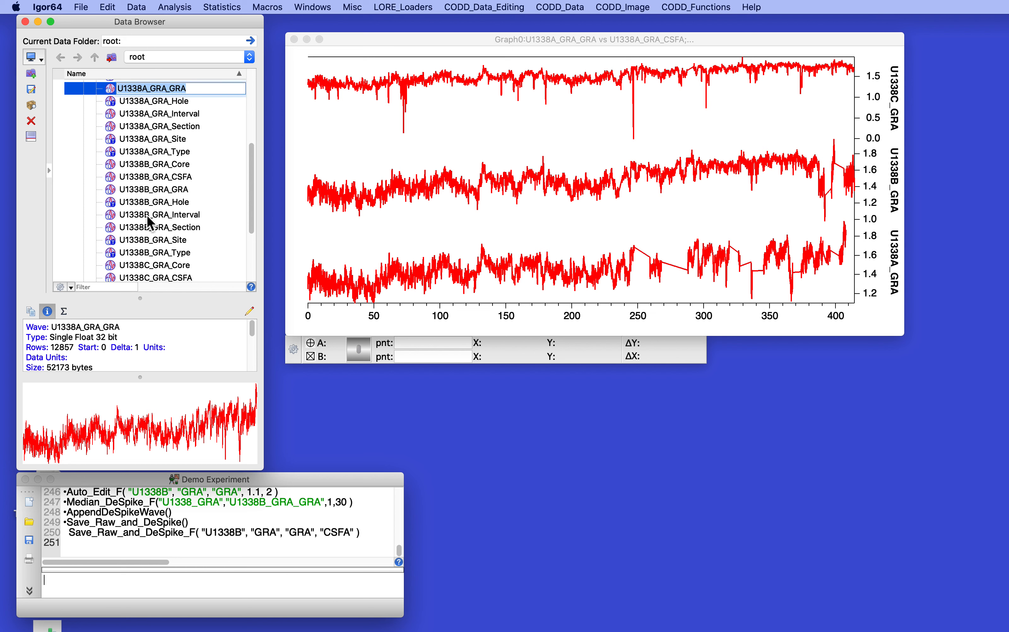
pyautogui.click(115, 188)
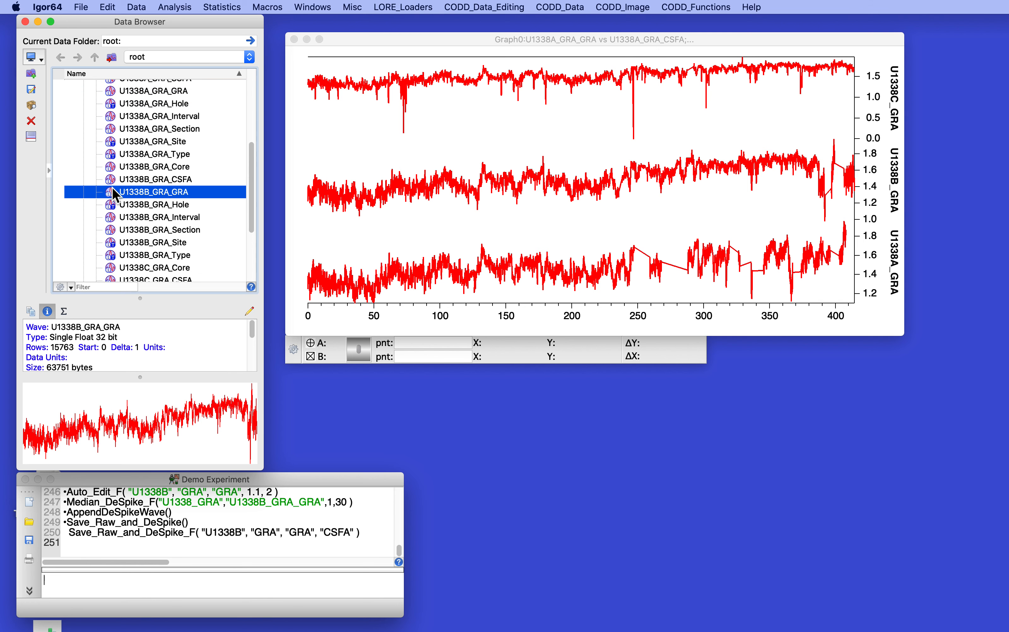
pyautogui.scroll(-3, 177, 355)
pyautogui.scroll(-2, 177, 355)
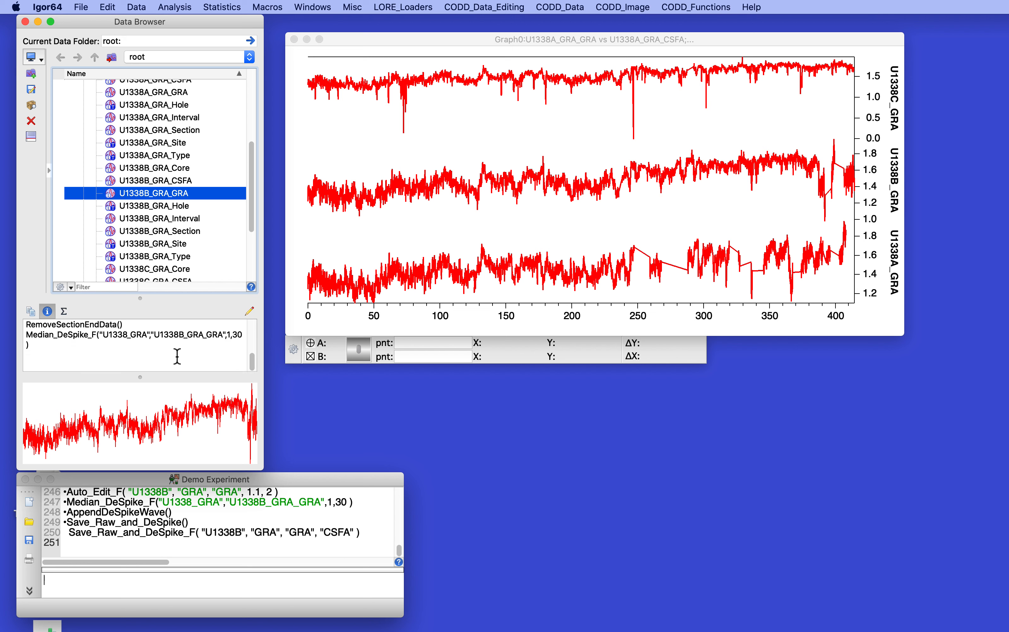
pyautogui.scroll(1, 177, 356)
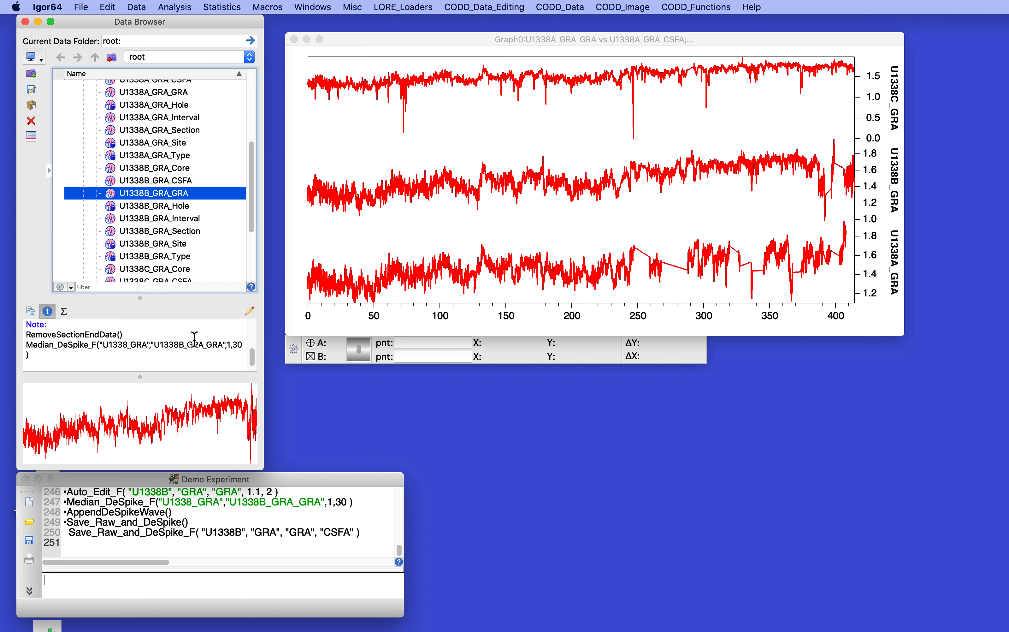
pyautogui.scroll(2, 195, 341)
pyautogui.scroll(-3, 195, 341)
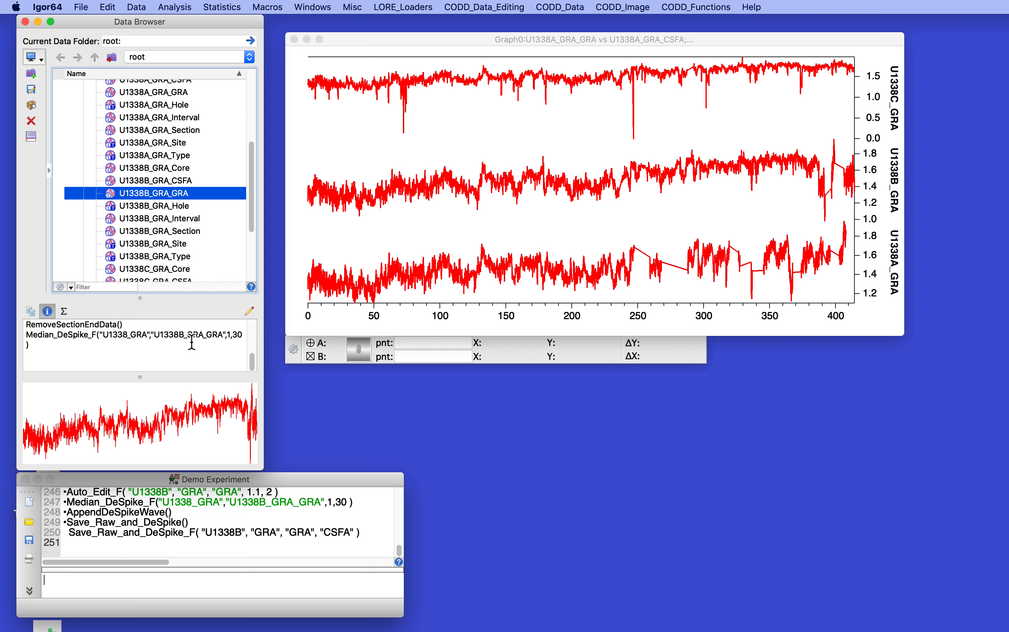
pyautogui.scroll(2, 192, 342)
pyautogui.scroll(-1, 192, 341)
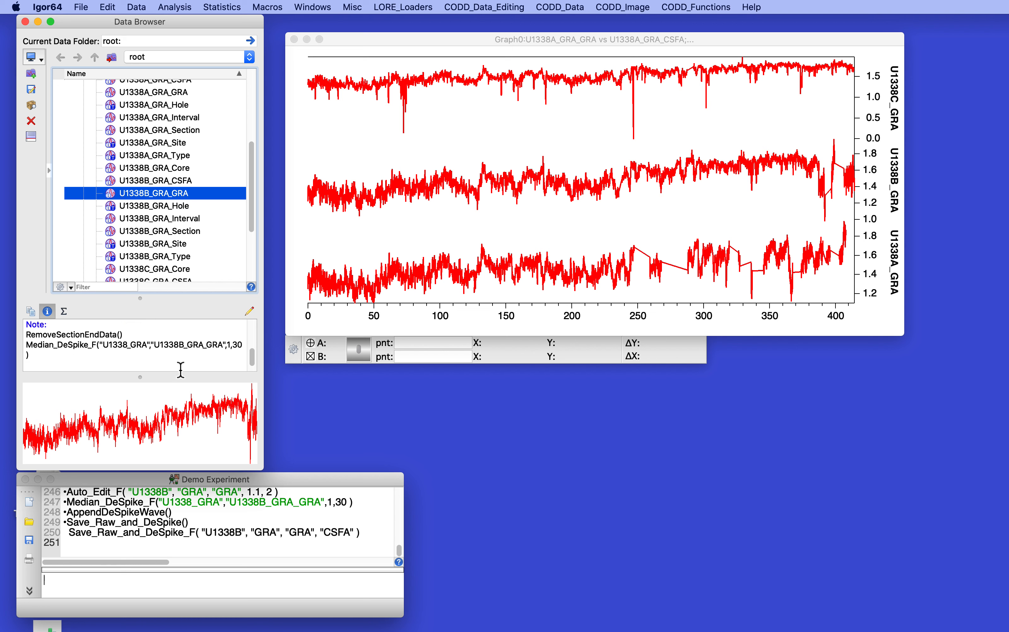
pyautogui.scroll(1, 124, 527)
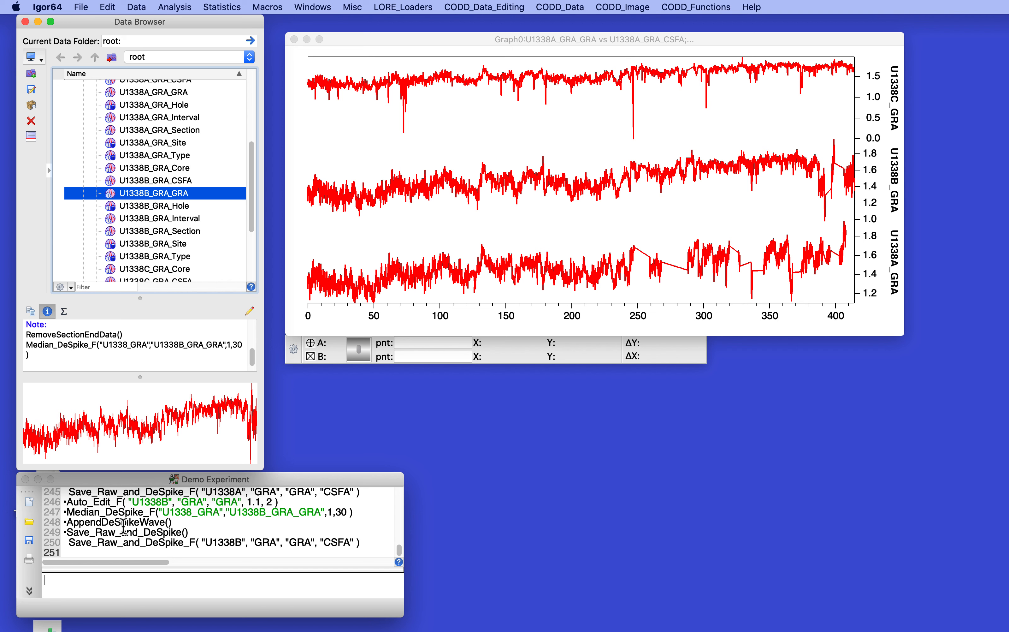
pyautogui.hscroll(1, 124, 527)
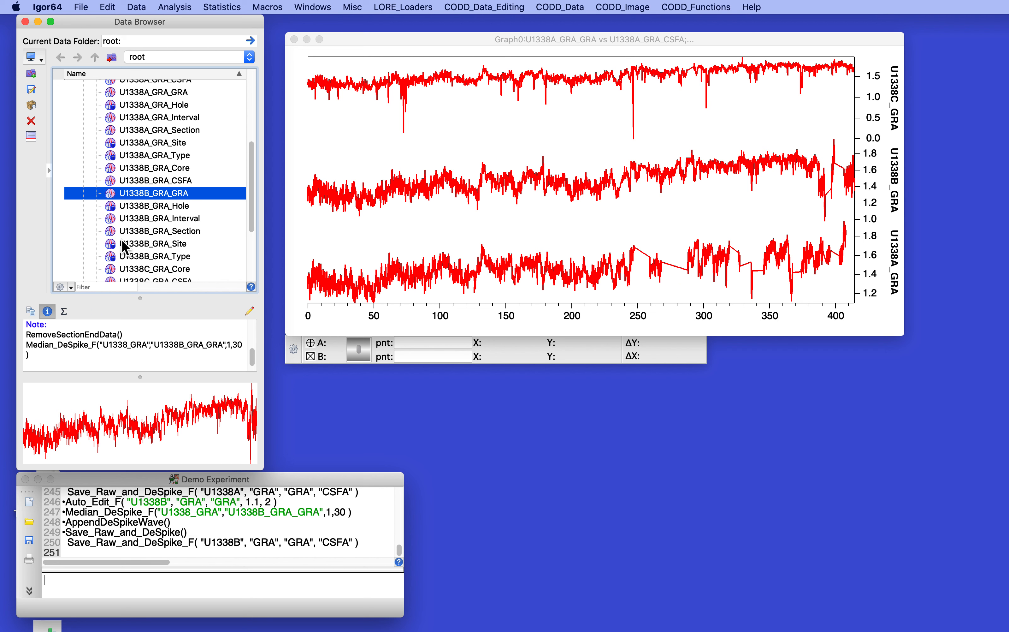